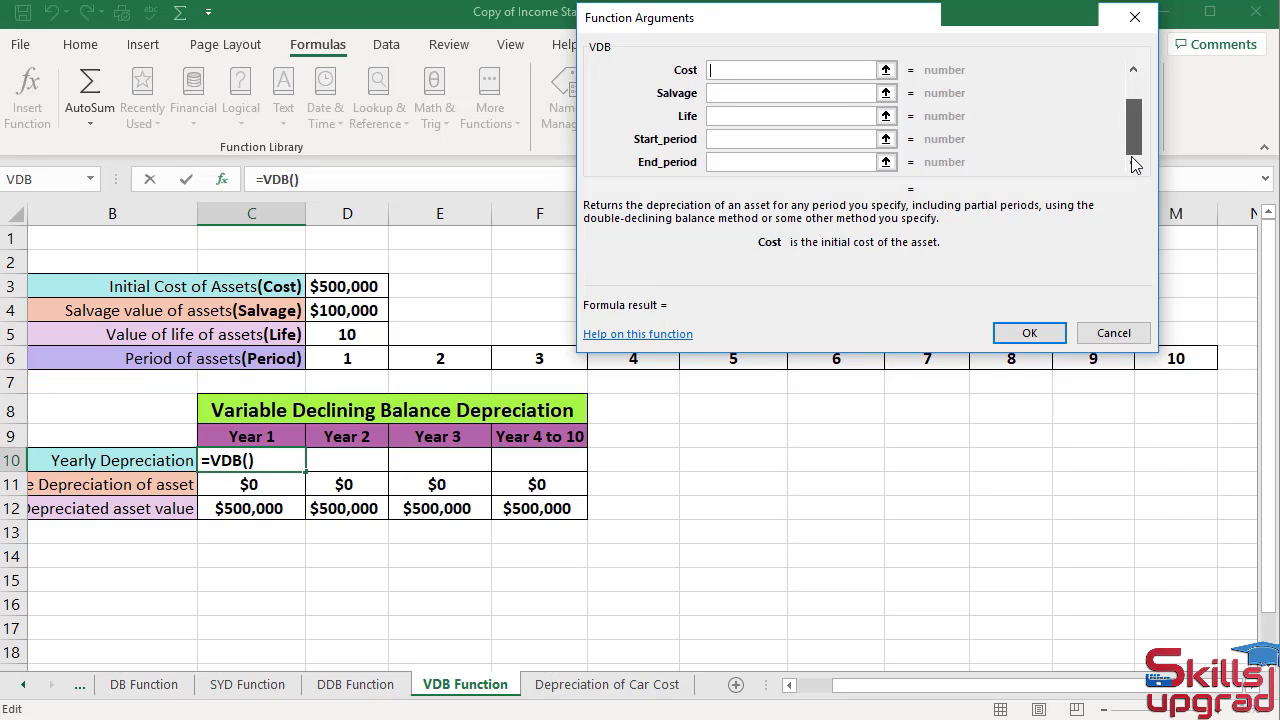
Set the VDB function's Cost argument to D3, Salvage to D4 and Life to D5 for the Year 1 depreciation.
{"action": "left_click", "coordinate": [1131, 145]}
{"action": "left_click", "coordinate": [1131, 87]}
{"action": "left_click", "coordinate": [345, 289]}
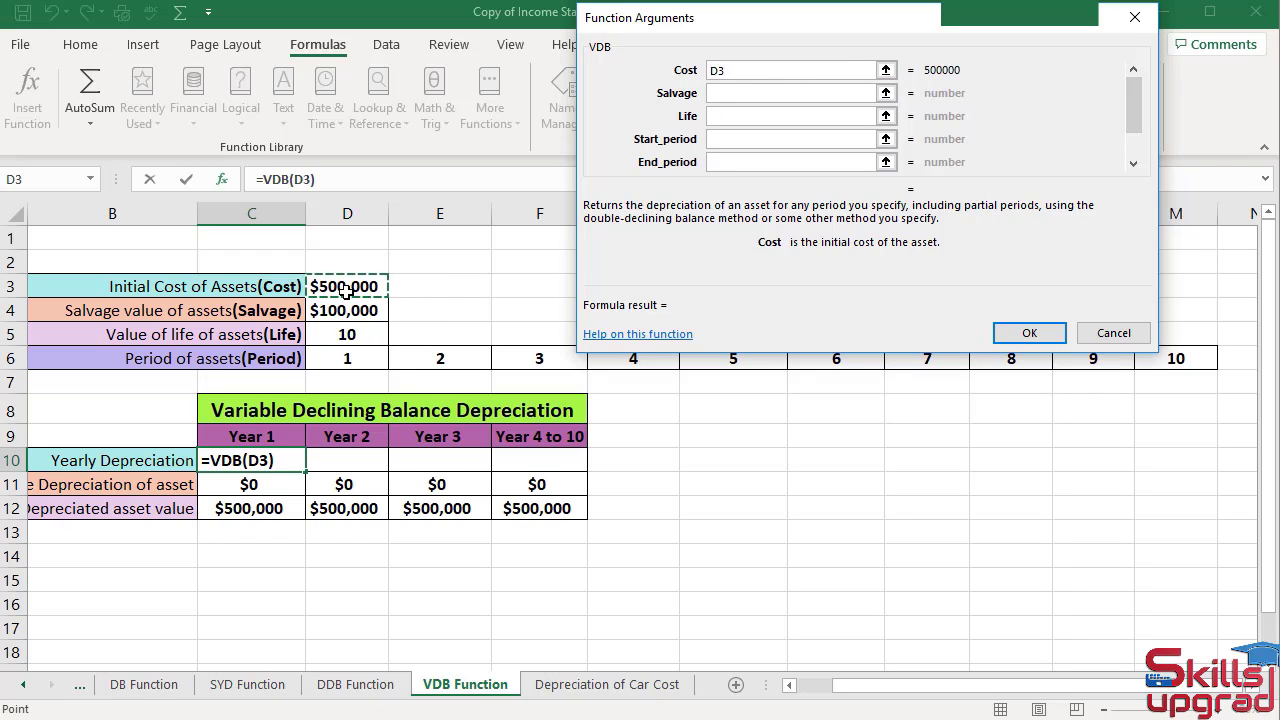
{"action": "key", "text": "Tab"}
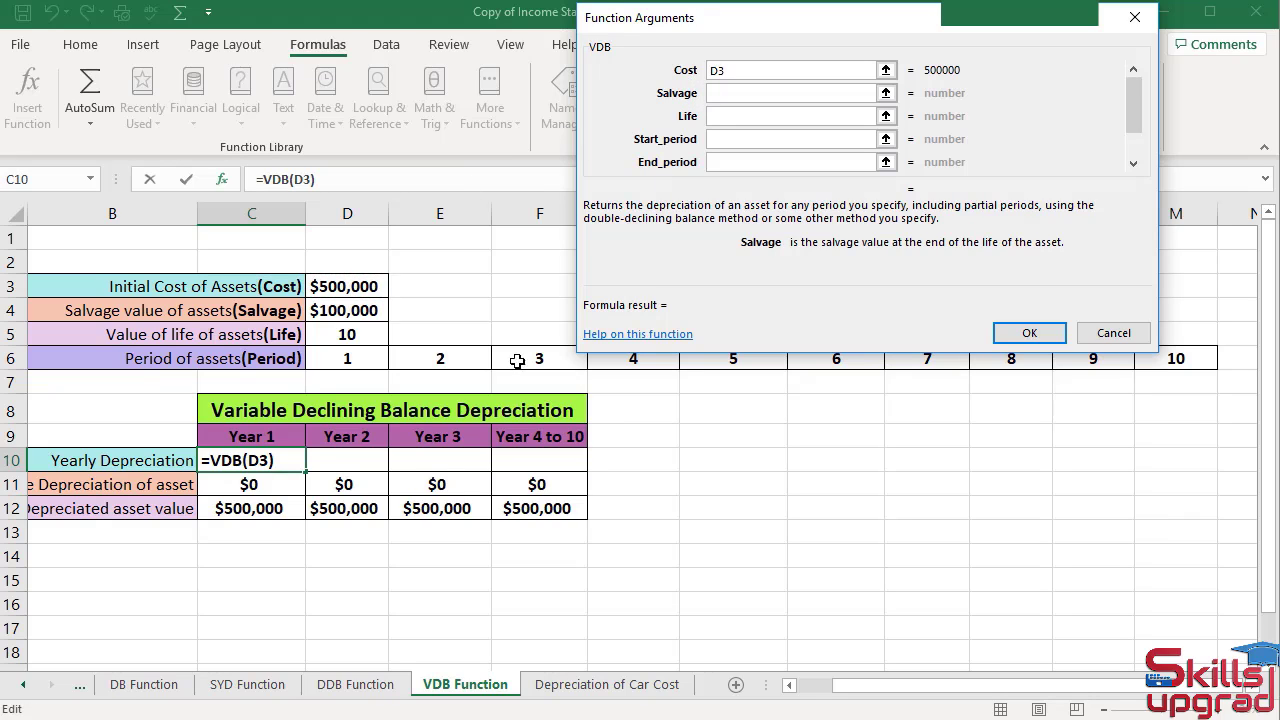
{"action": "left_click", "coordinate": [363, 311]}
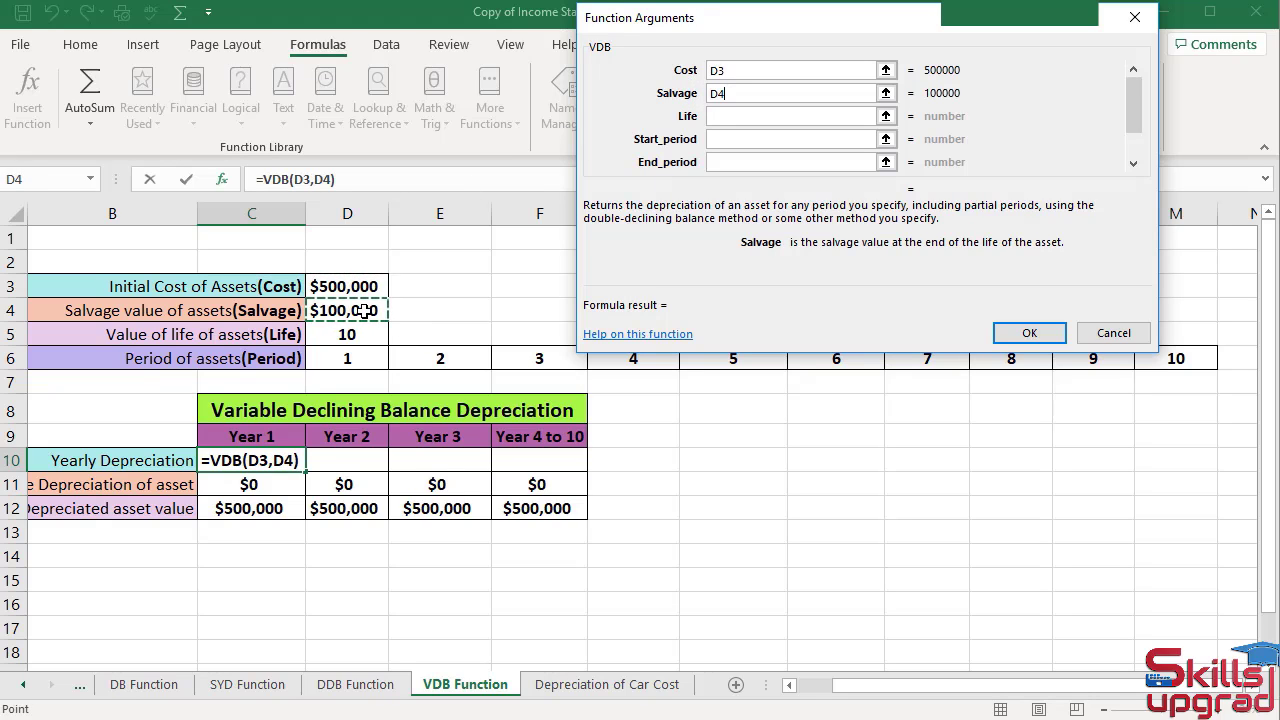
{"action": "key", "text": "Tab"}
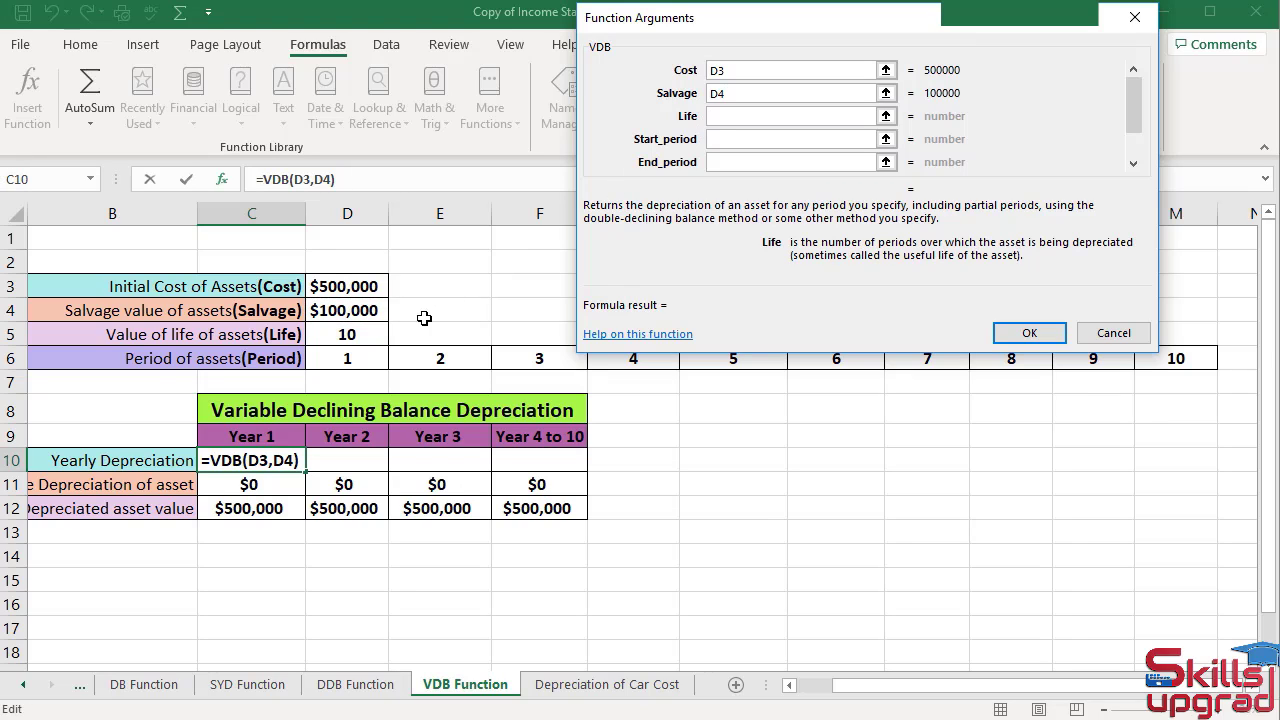
{"action": "left_click", "coordinate": [380, 332]}
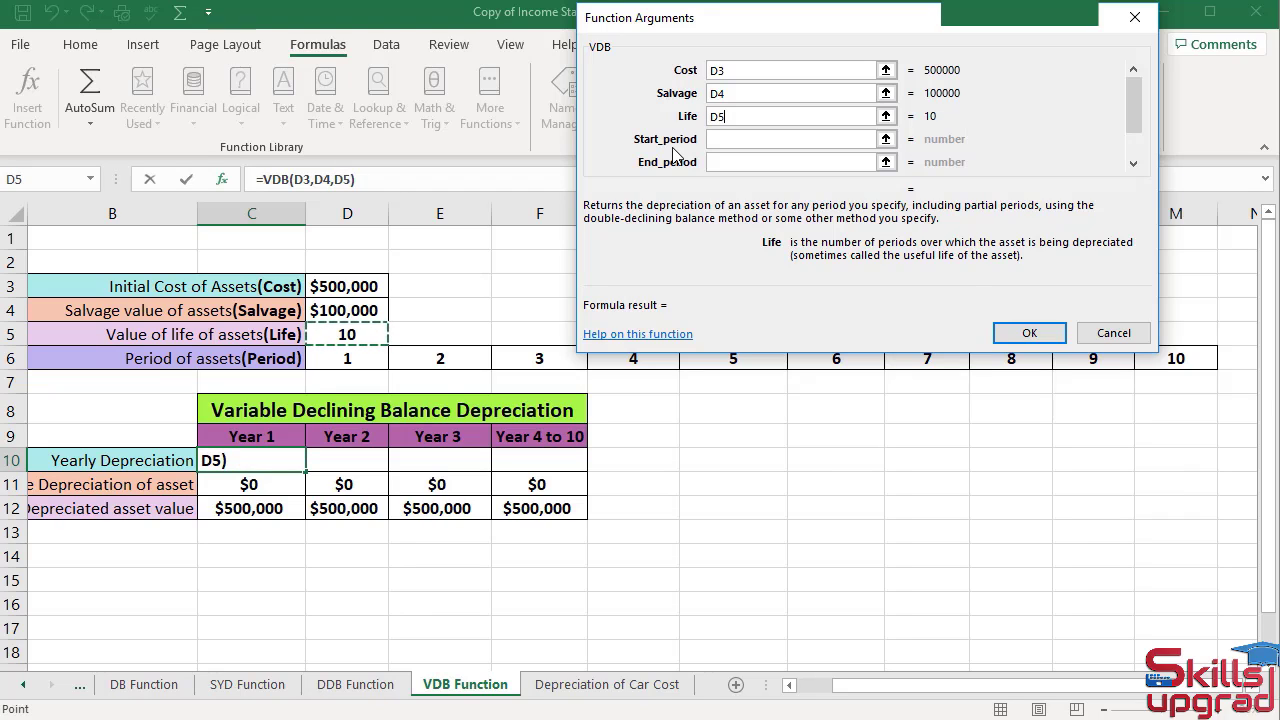
Set the VDB function's Start_period to 0 and its End_period to cell D6.
{"action": "key", "text": "Tab"}
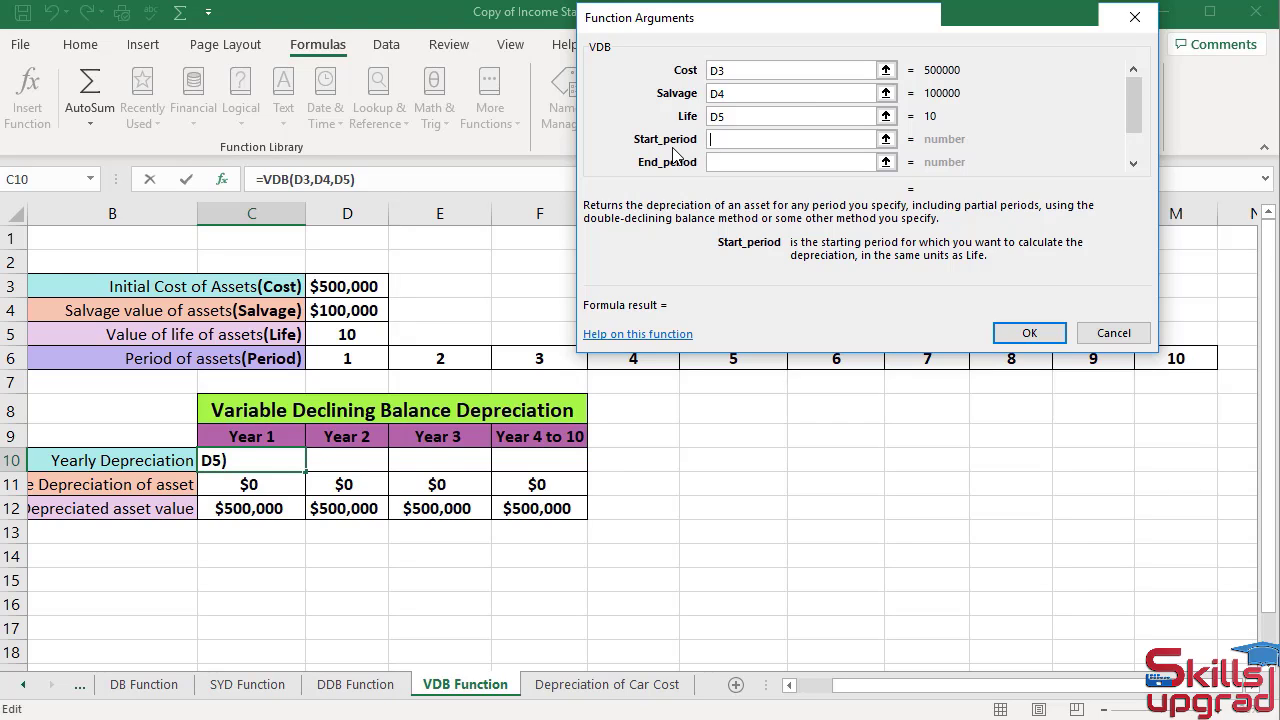
{"action": "type", "text": "0"}
{"action": "key", "text": "Tab"}
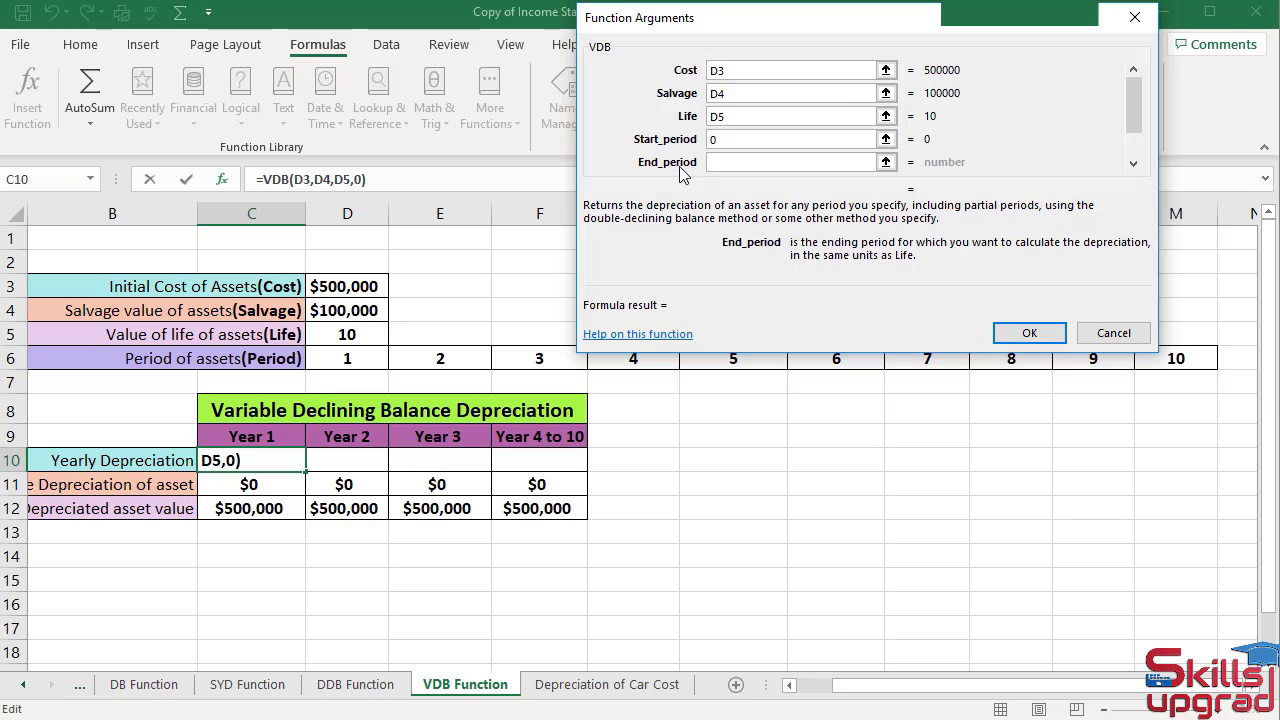
{"action": "left_click", "coordinate": [340, 358]}
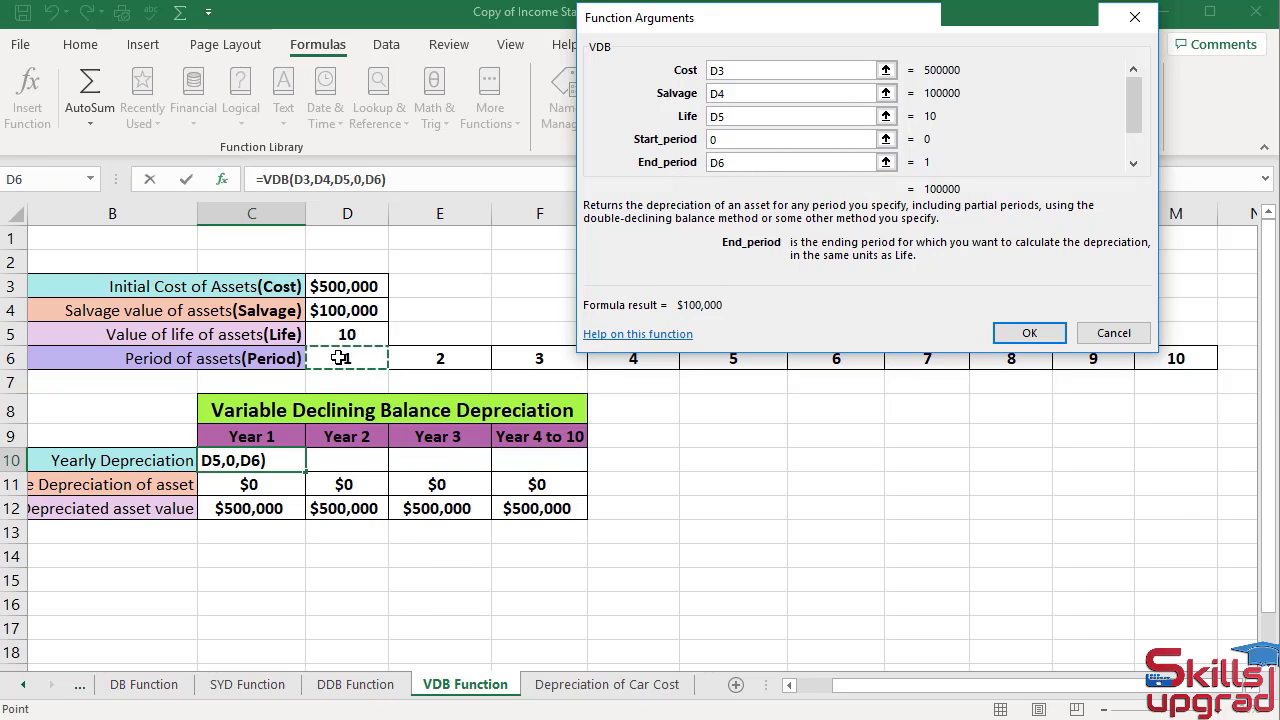
Set the VDB Factor to .5 and No_switch to TRUE, and enter the completed function in cell C10.
{"action": "left_click", "coordinate": [1133, 148]}
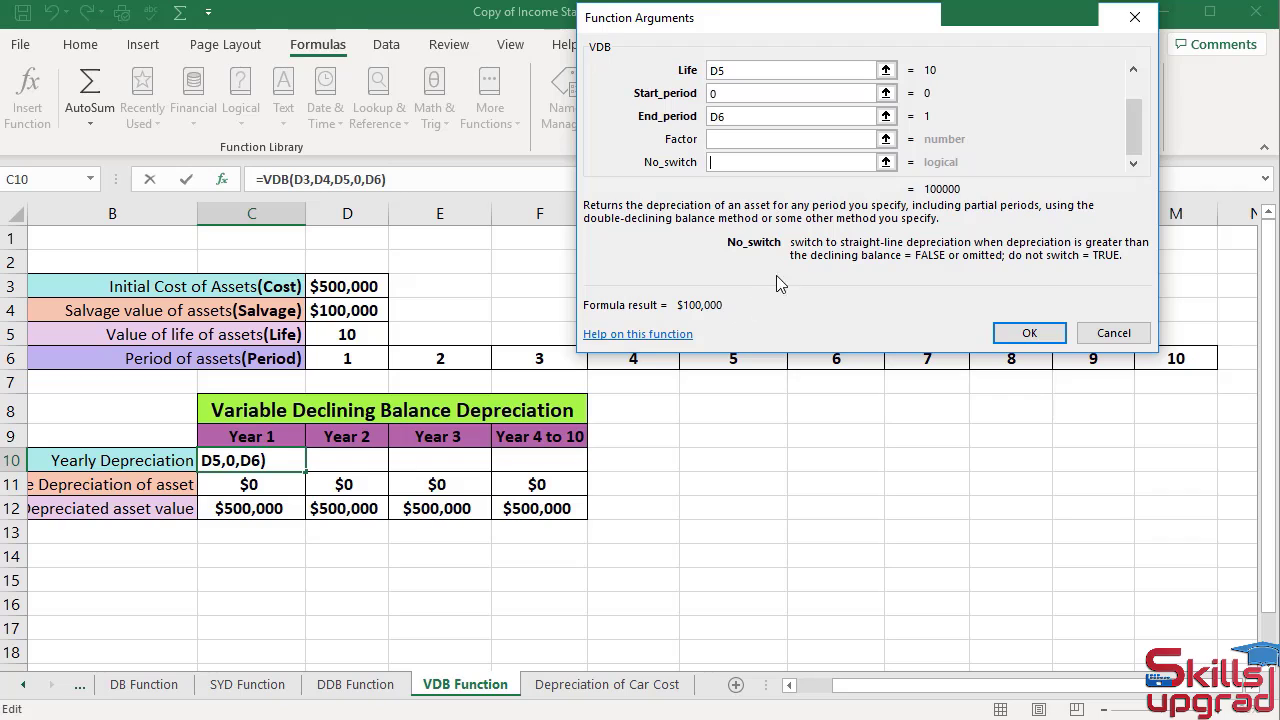
{"action": "left_click", "coordinate": [733, 140]}
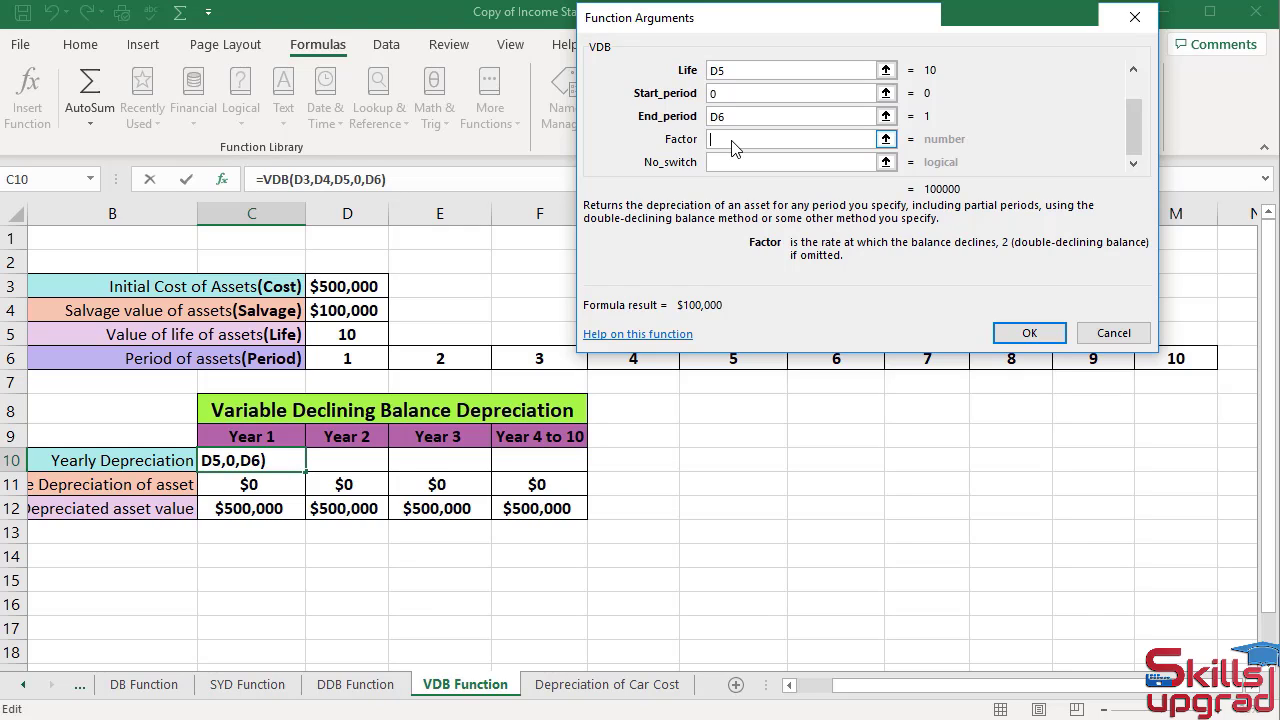
{"action": "type", "text": ".5"}
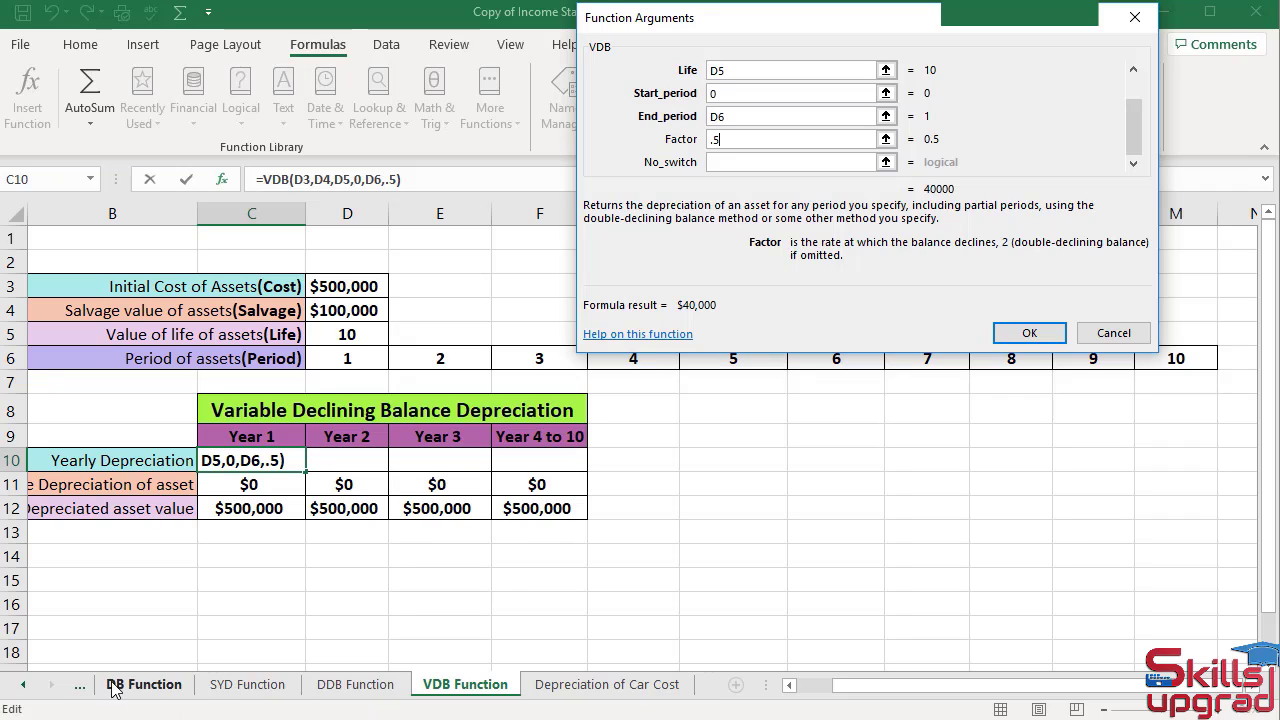
{"action": "left_click", "coordinate": [25, 685]}
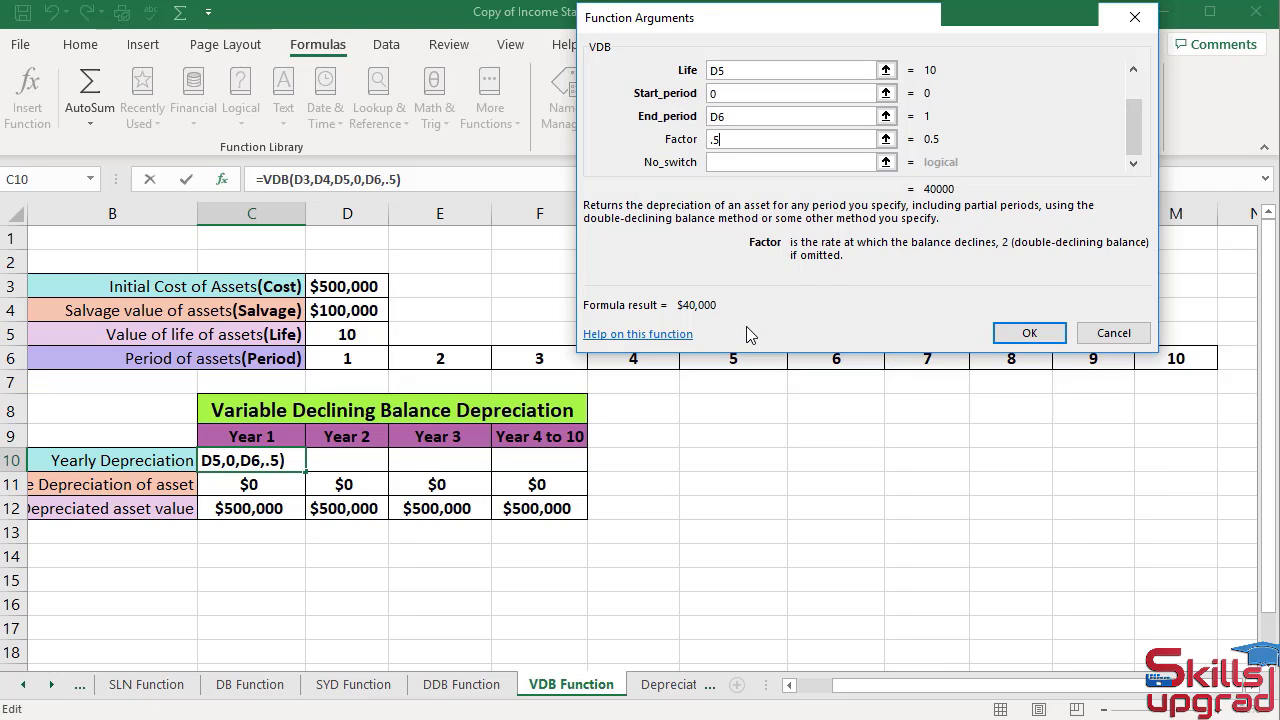
{"action": "key", "text": "Tab"}
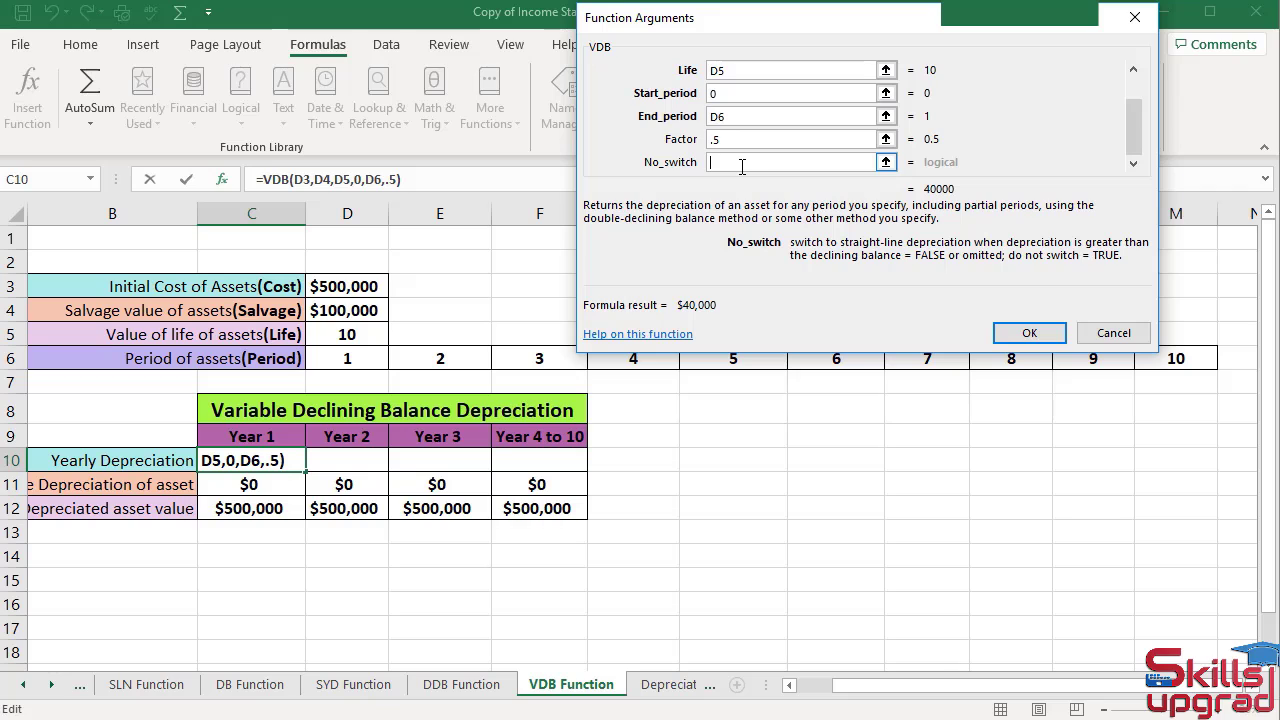
{"action": "type", "text": "T"}
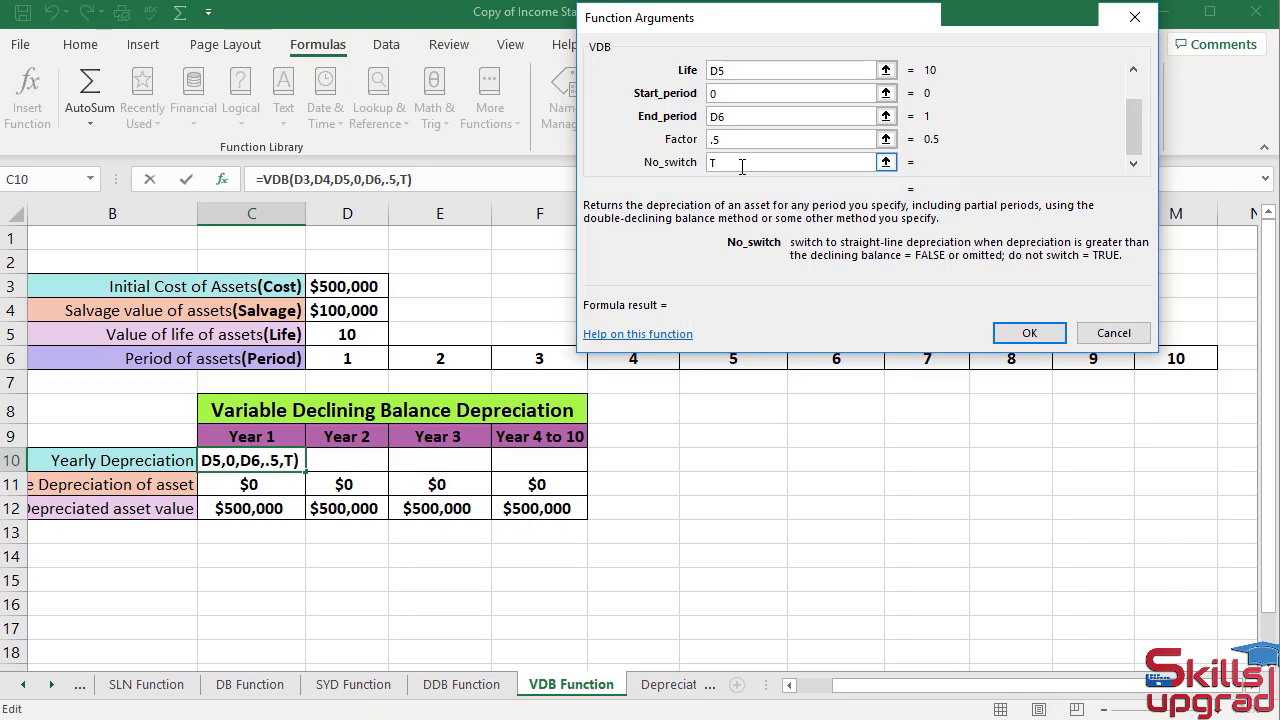
{"action": "type", "text": "RUE"}
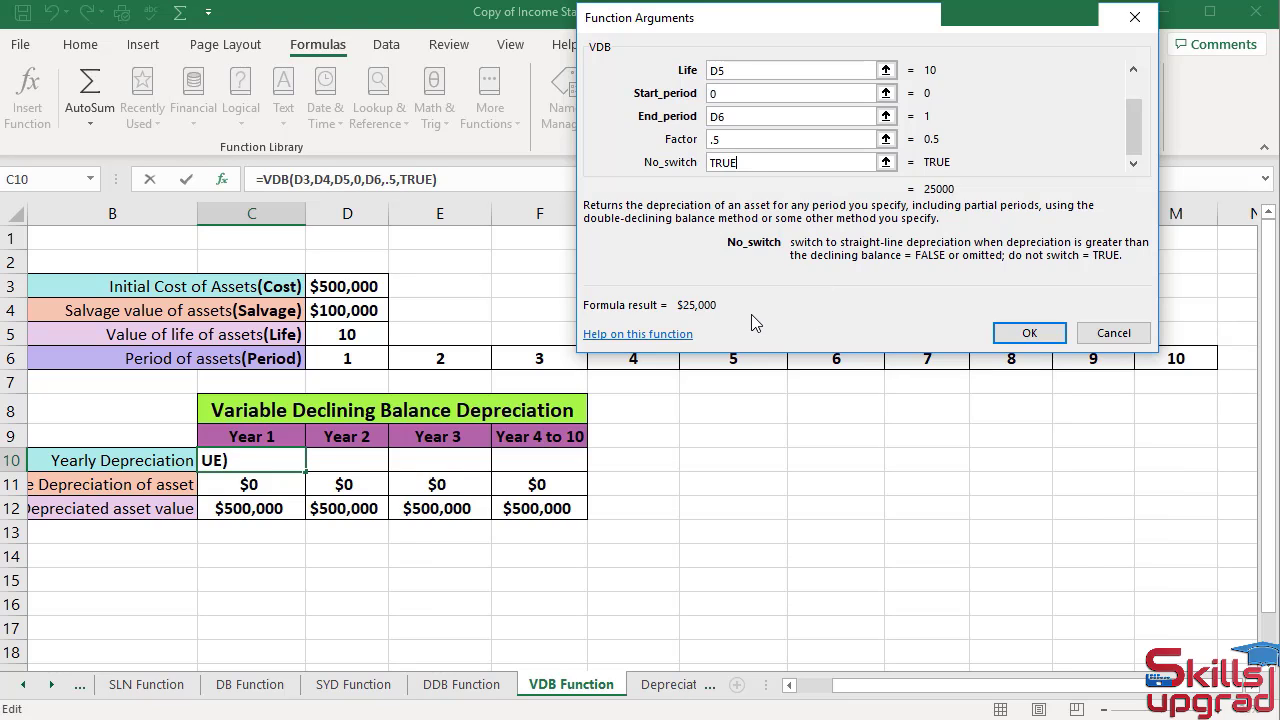
{"action": "left_click", "coordinate": [1005, 335]}
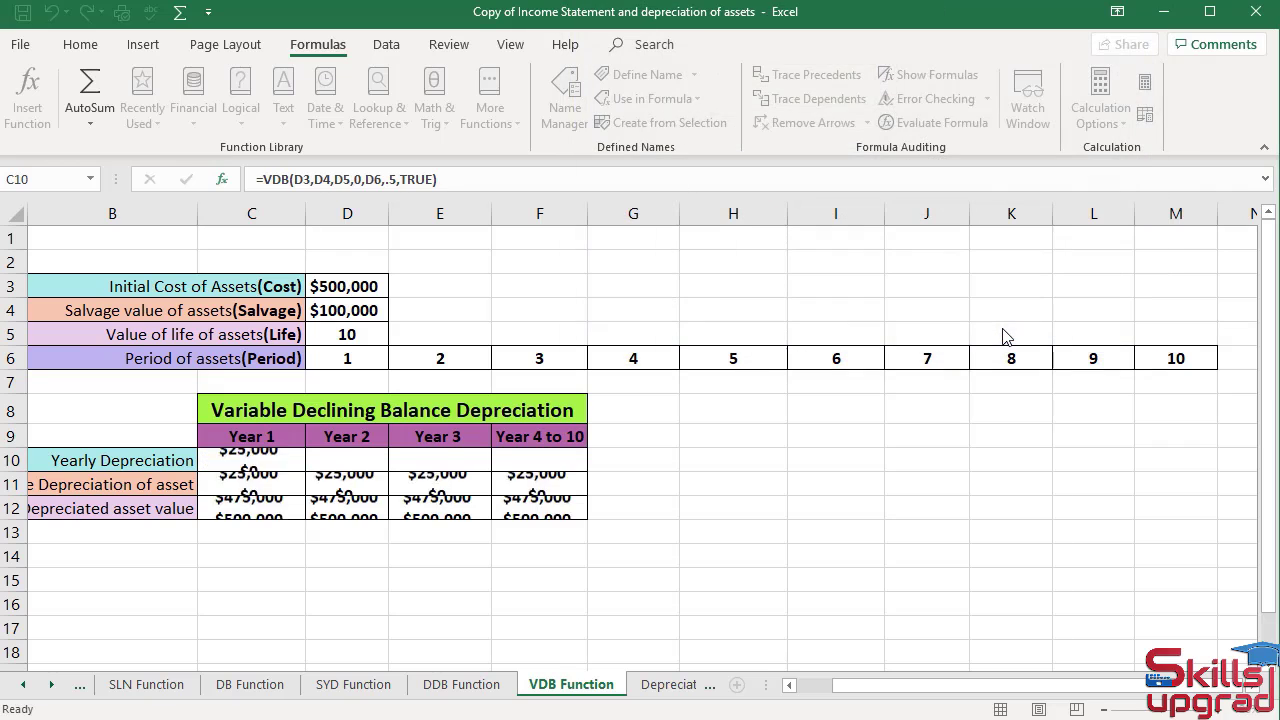
Check Year 1 depreciation on the DDB Function sheet, and make the D3, D4 and D5 references absolute in the VDB sheet's C10 formula.
{"action": "left_click", "coordinate": [474, 690]}
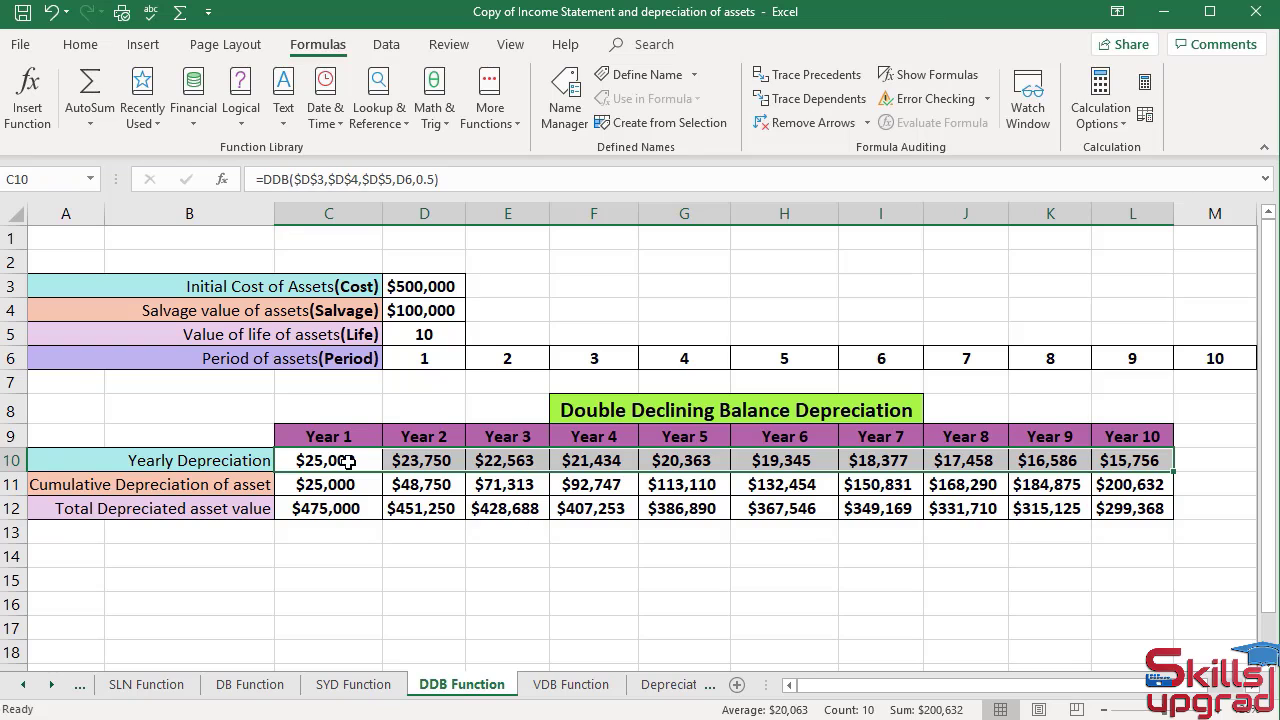
{"action": "left_click", "coordinate": [577, 686]}
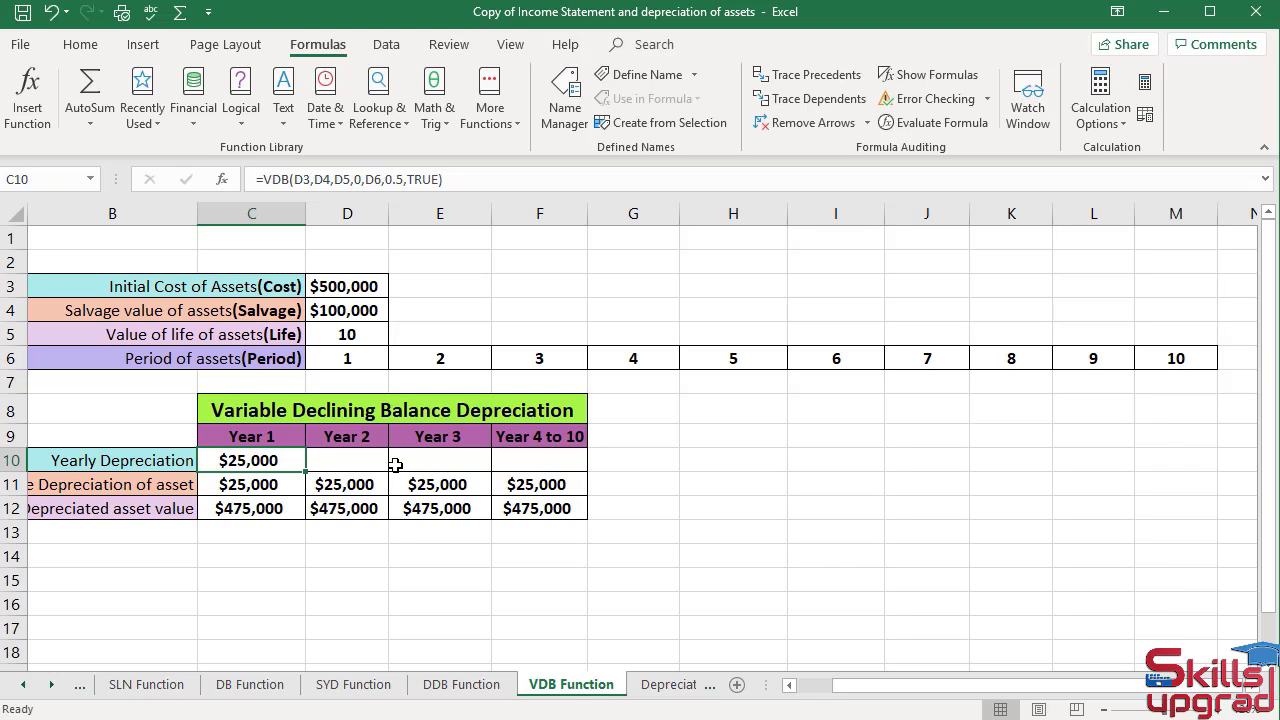
{"action": "left_click", "coordinate": [295, 181]}
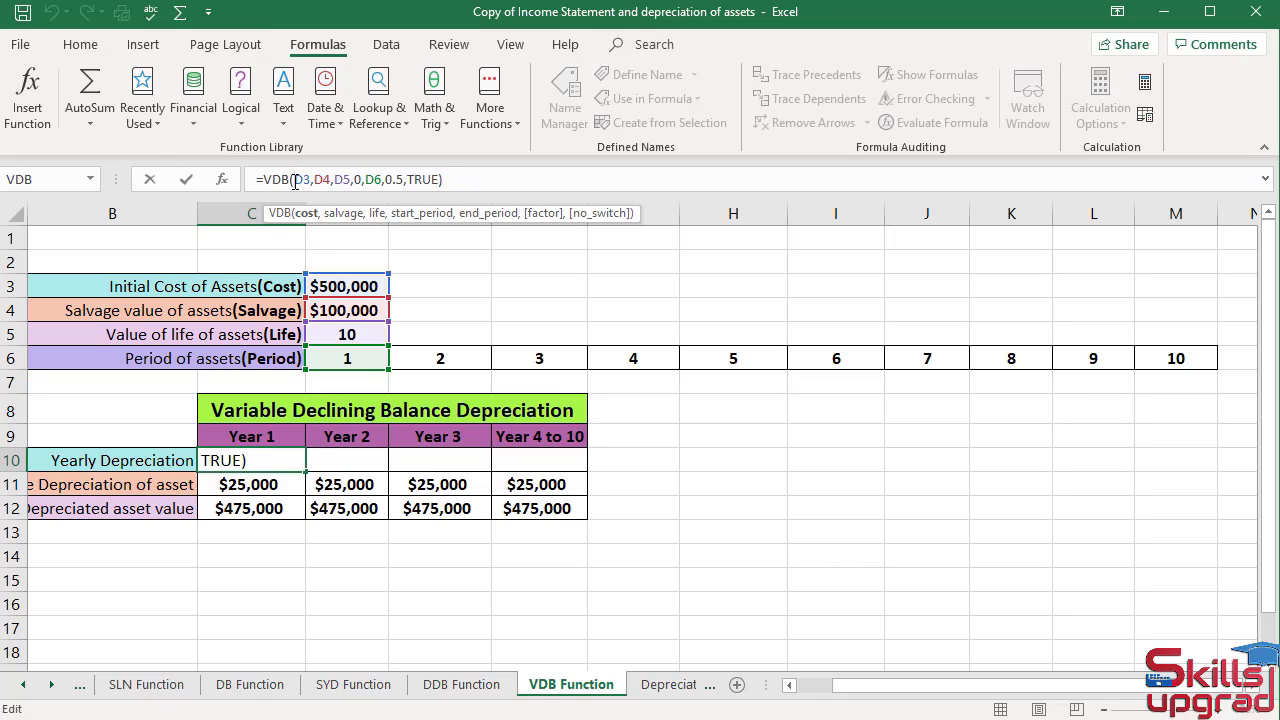
{"action": "key", "text": "F4"}
{"action": "left_click", "coordinate": [337, 179]}
{"action": "key", "text": "F4"}
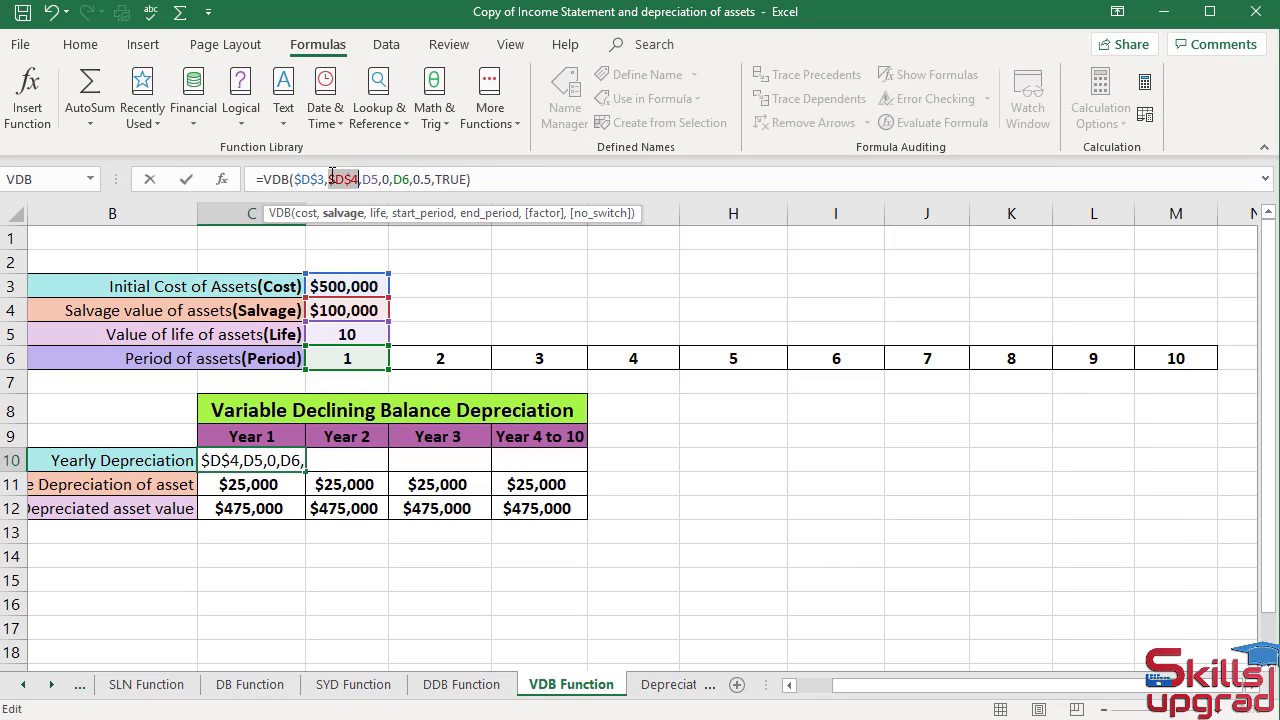
{"action": "left_click", "coordinate": [365, 174]}
{"action": "key", "text": "F4"}
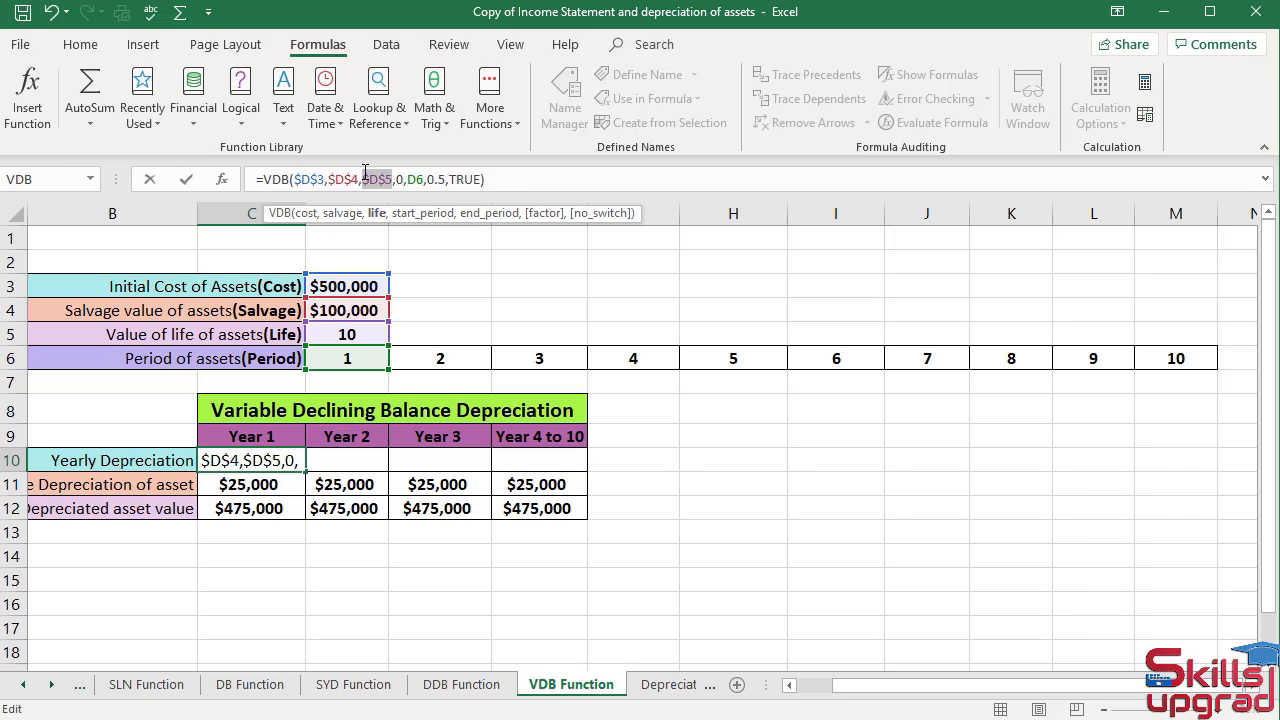
{"action": "key", "text": "Return"}
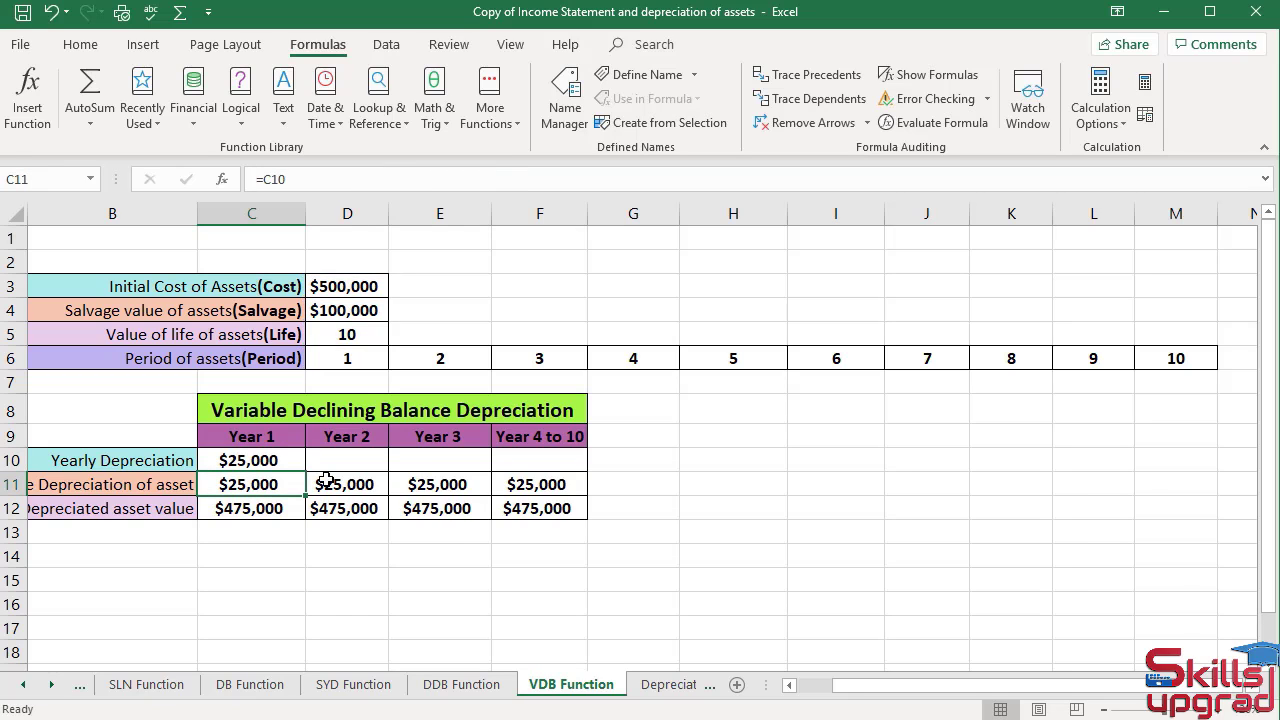
Copy the Year 1 yearly depreciation formula from C10 across to F10.
{"action": "left_click", "coordinate": [273, 461]}
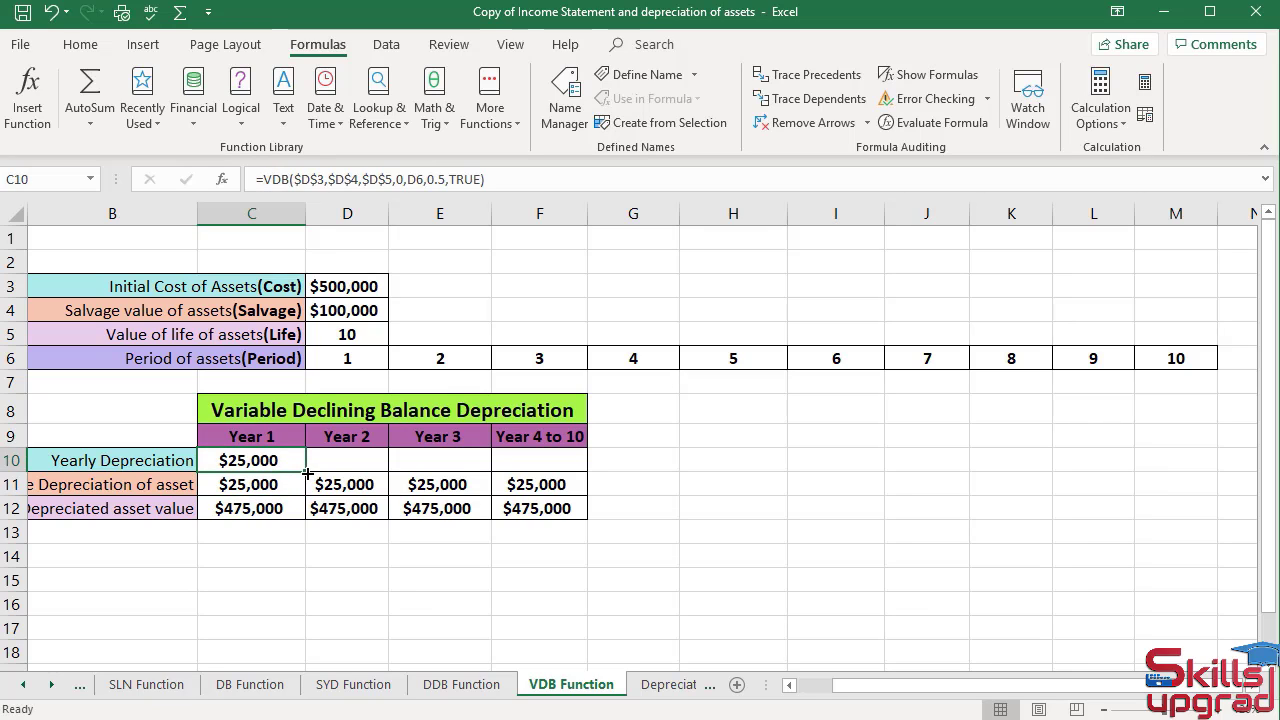
{"action": "left_click_drag", "start_coordinate": [309, 478], "coordinate": [439, 465]}
{"action": "left_click_drag", "start_coordinate": [577, 458], "coordinate": [577, 458]}
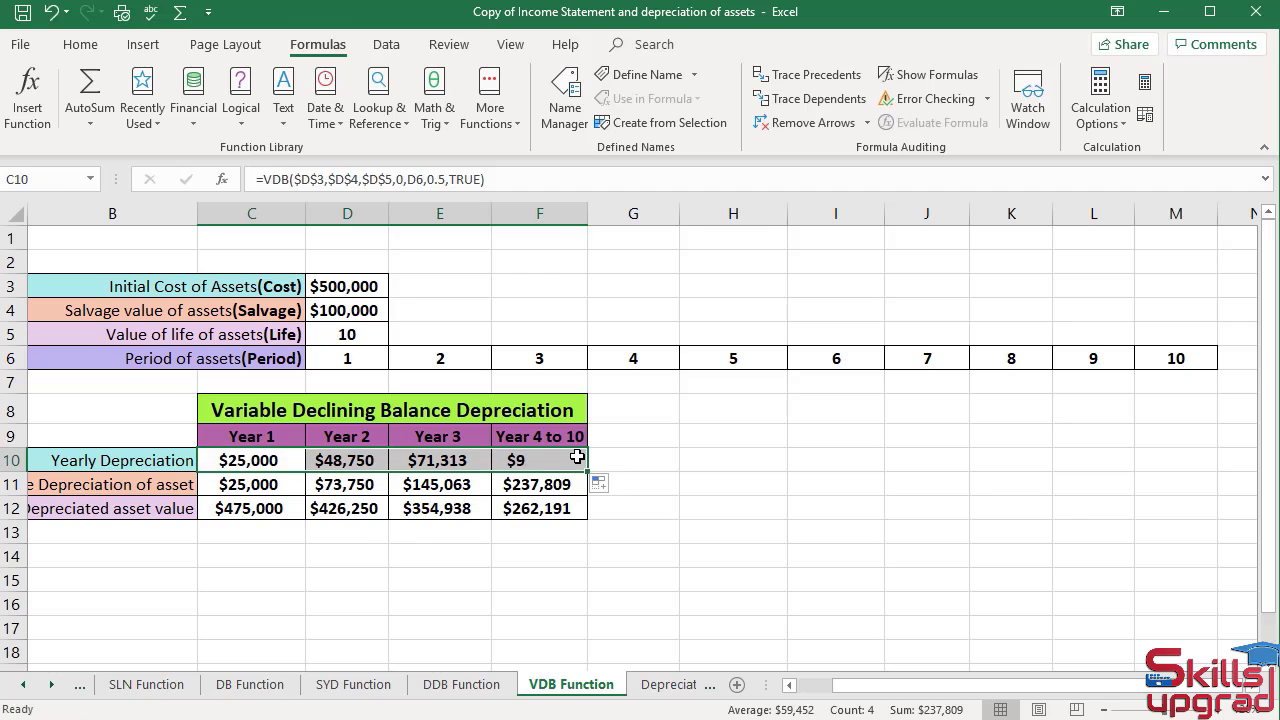
Change the start period to 1 in the Year 2 VDB formula in cell D10.
{"action": "left_click", "coordinate": [372, 461]}
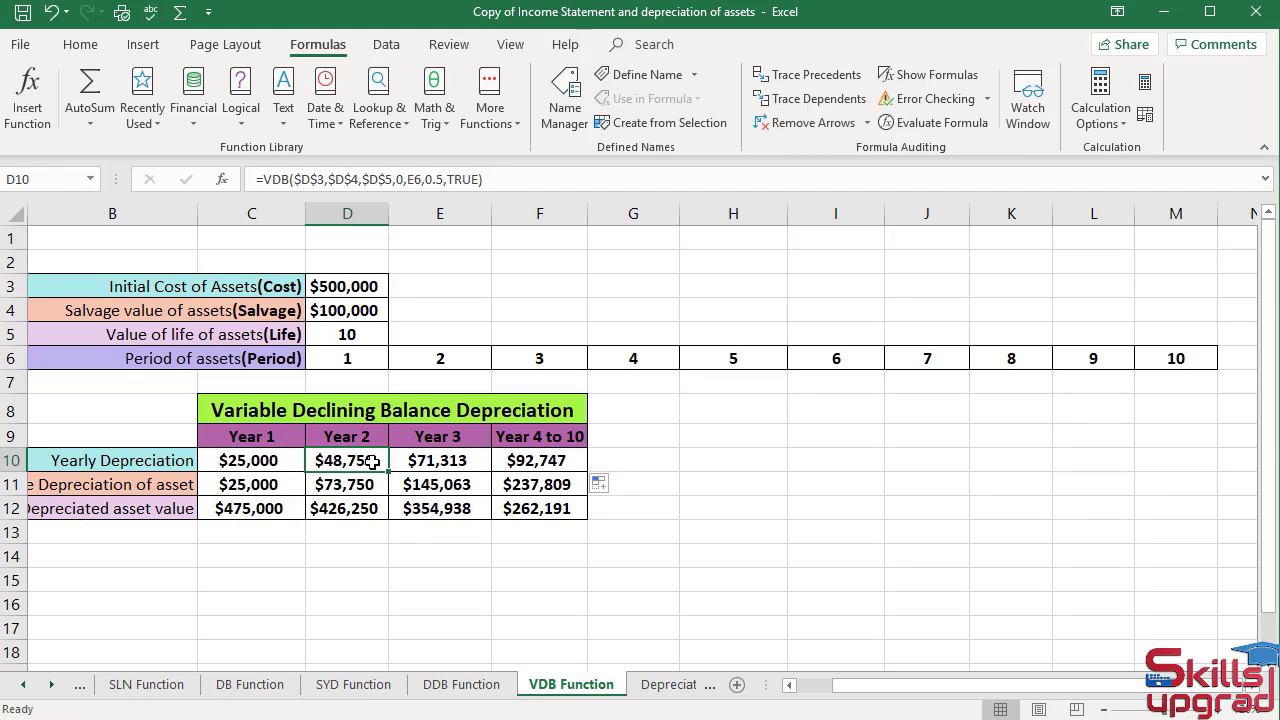
{"action": "left_click", "coordinate": [397, 178]}
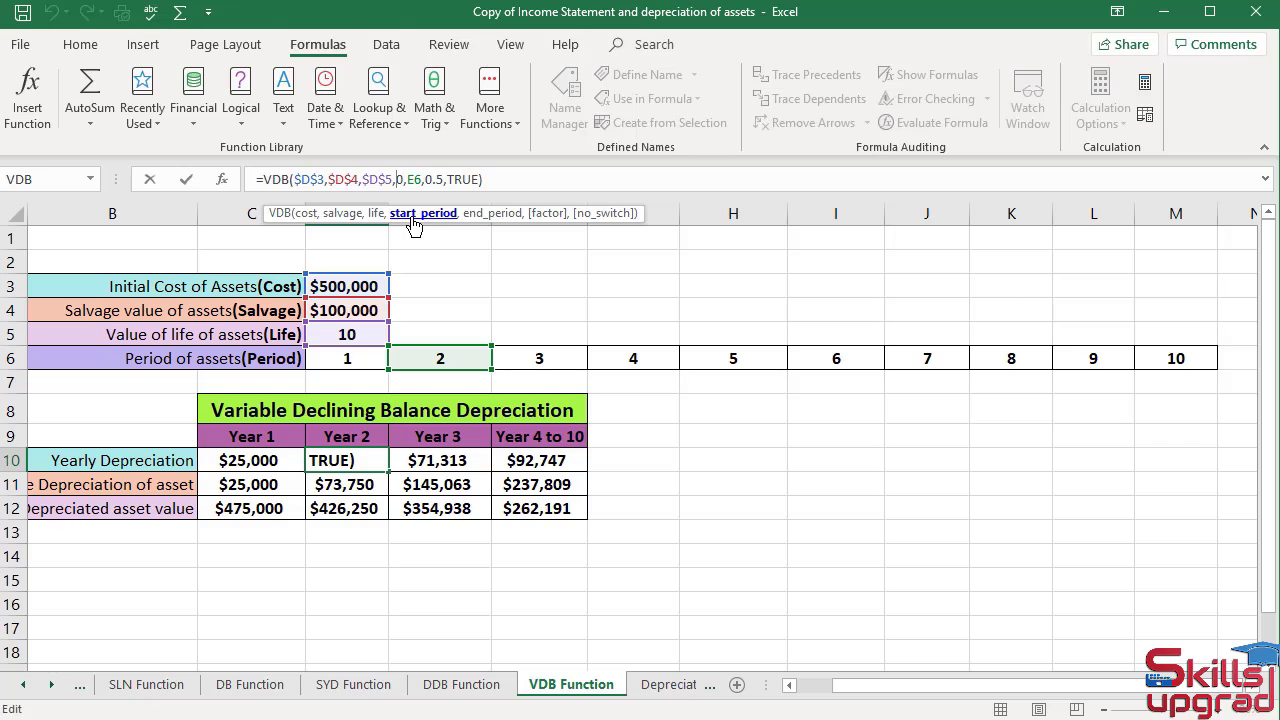
{"action": "key", "text": "Right"}
{"action": "key", "text": "BackSpace"}
{"action": "type", "text": "1"}
{"action": "key", "text": "Return"}
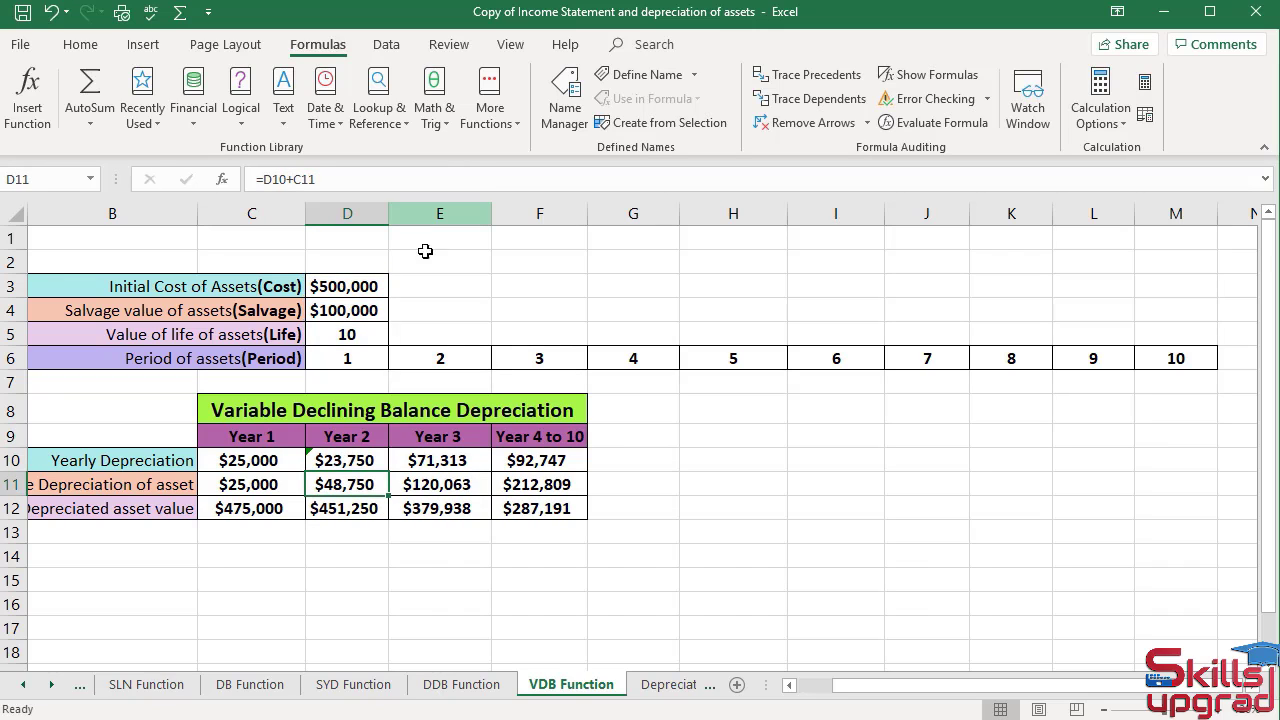
Change the start period to 2 in the Year 3 VDB formula in cell E10.
{"action": "left_click", "coordinate": [431, 462]}
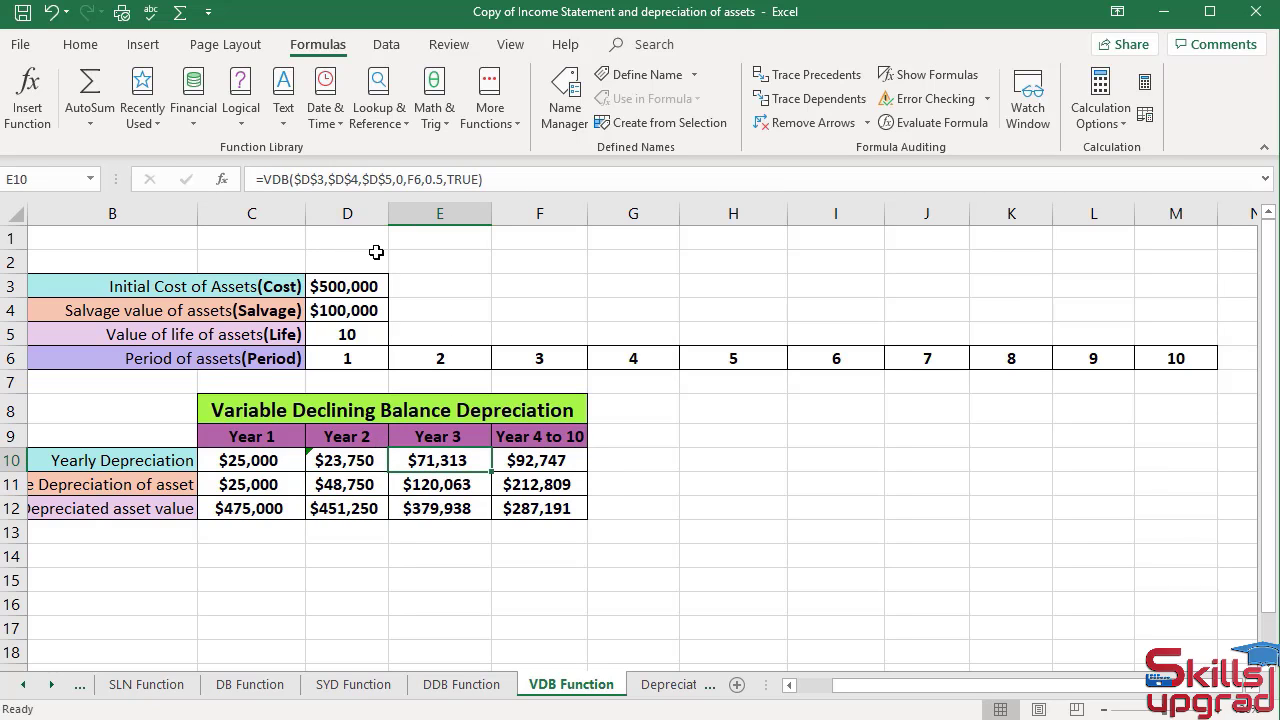
{"action": "left_click", "coordinate": [403, 179]}
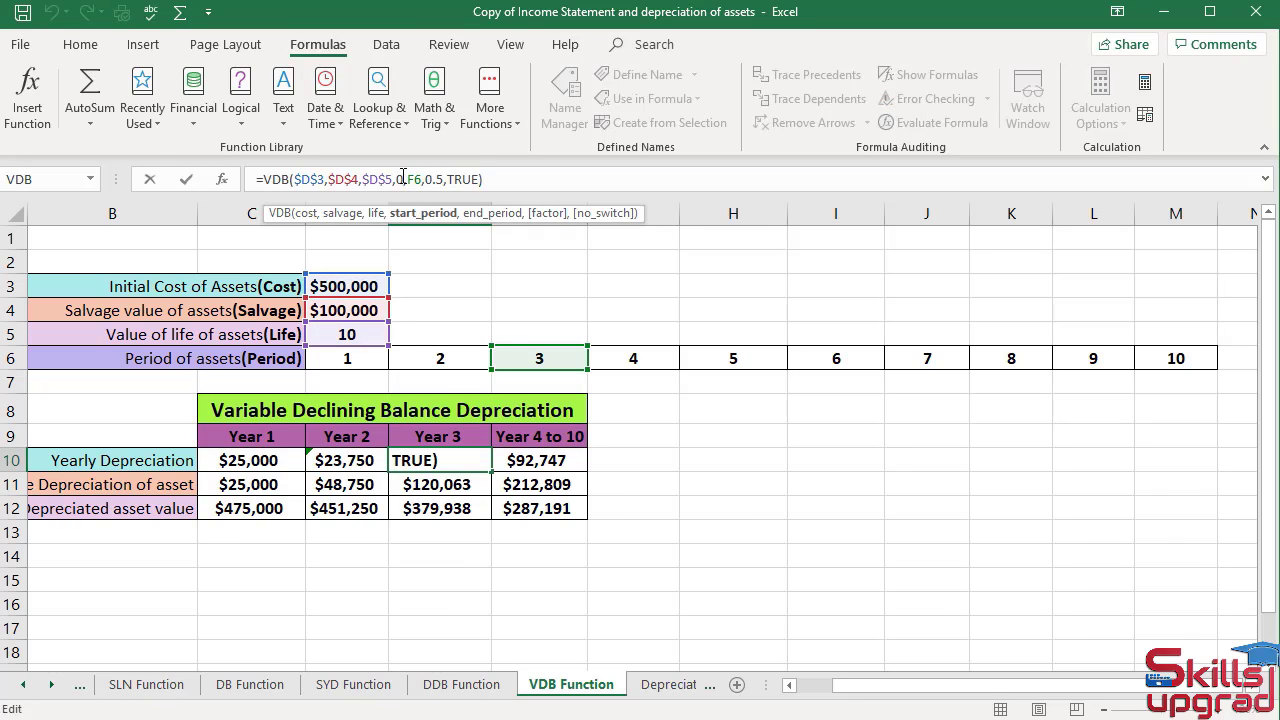
{"action": "key", "text": "BackSpace"}
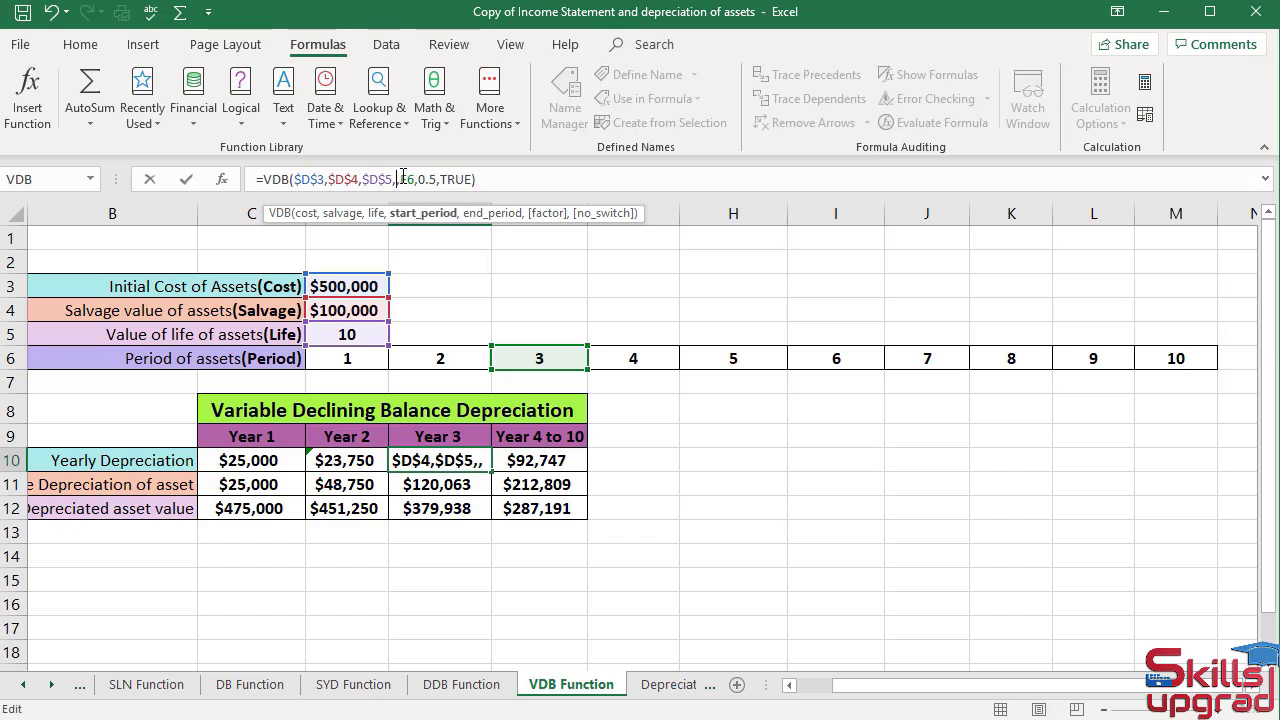
{"action": "type", "text": "2,"}
{"action": "key", "text": "Return"}
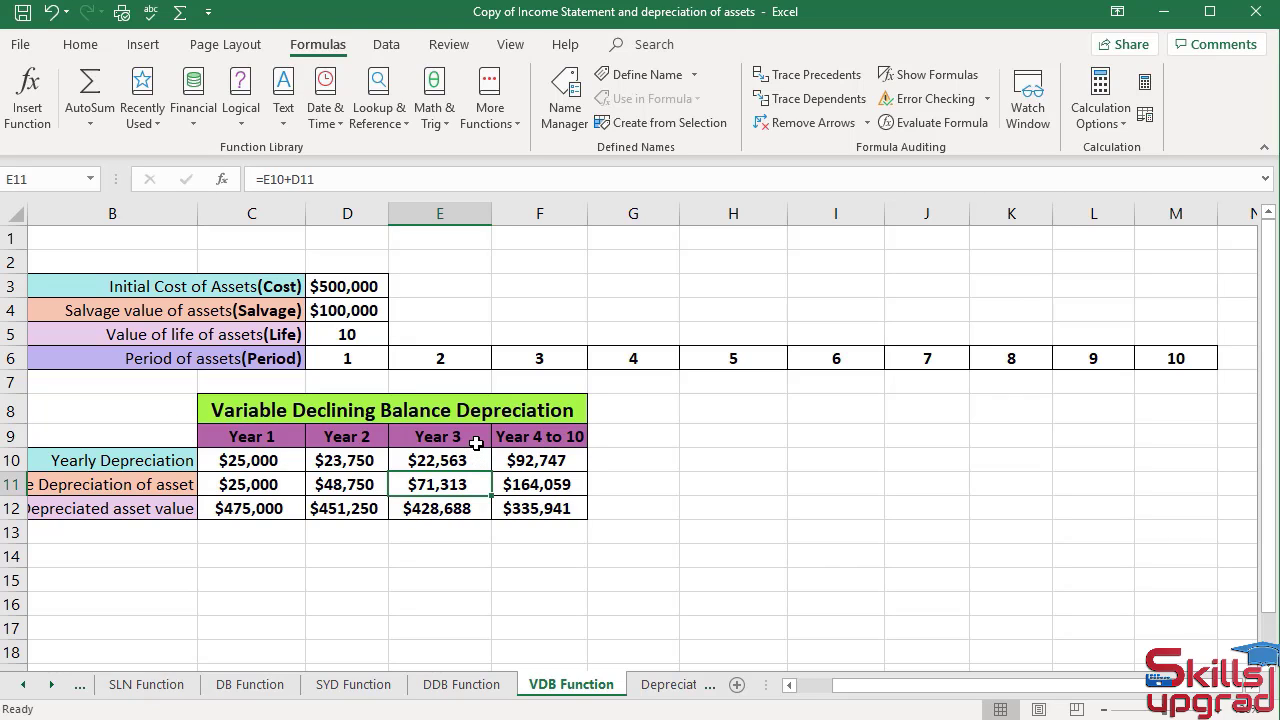
Set the start period to 3 and the end period to cell M6 in the Year 4 to 10 VDB formula in F10.
{"action": "left_click", "coordinate": [548, 463]}
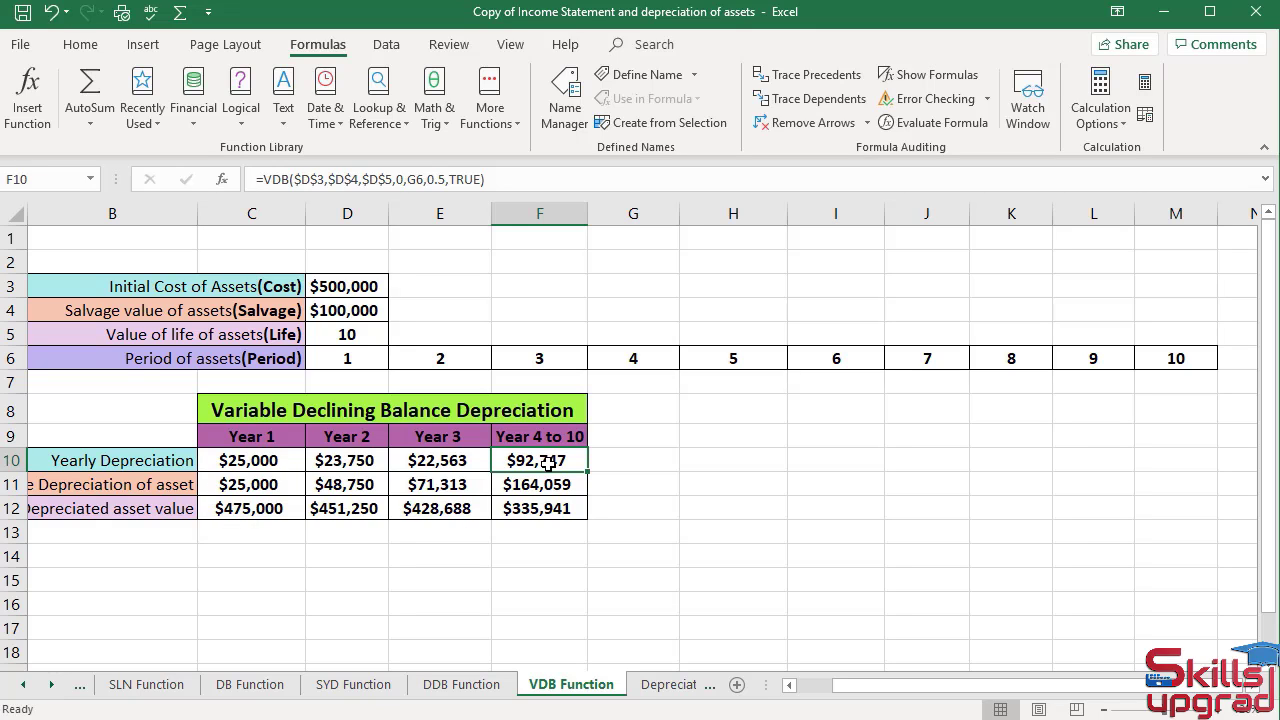
{"action": "left_click", "coordinate": [404, 178]}
{"action": "key", "text": "BackSpace"}
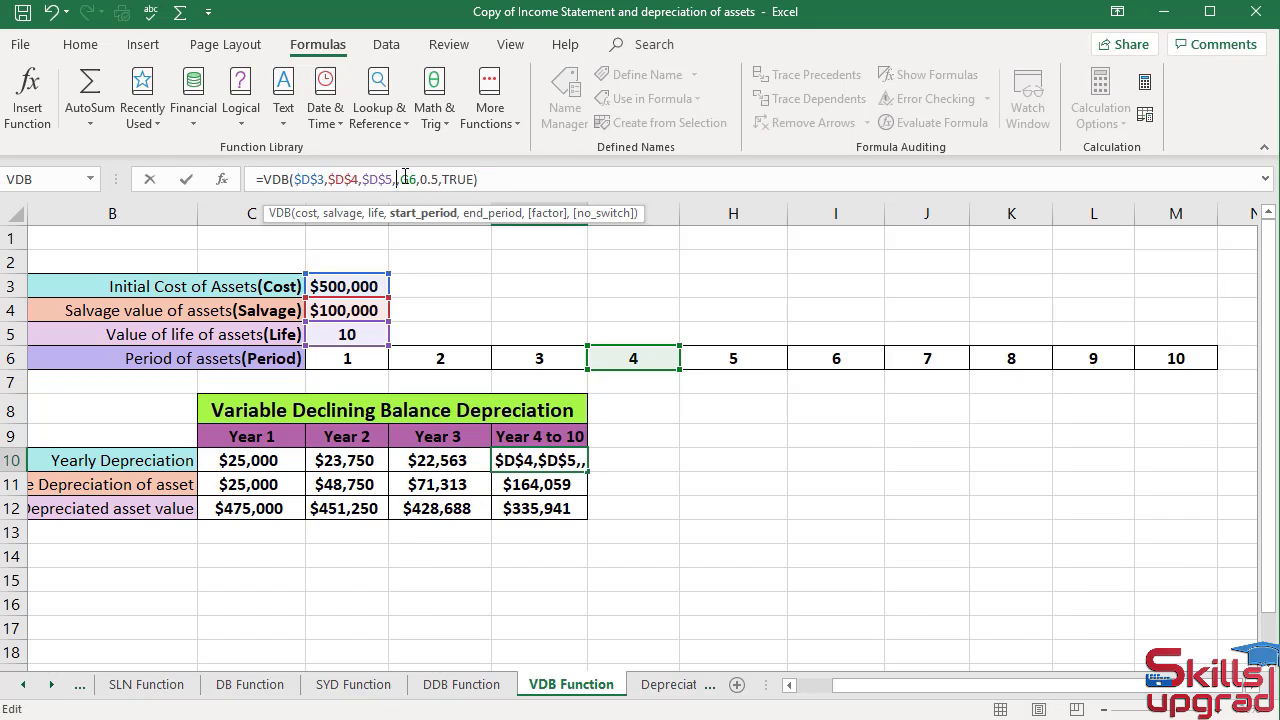
{"action": "type", "text": "3,"}
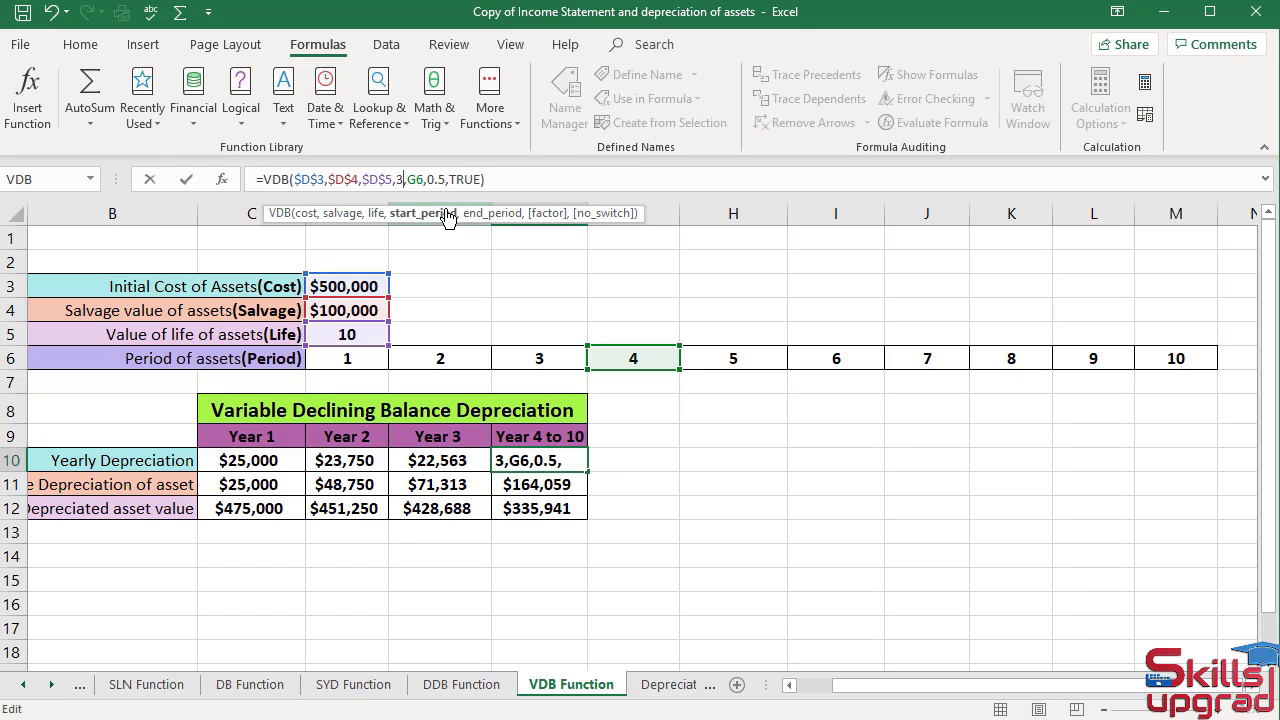
{"action": "left_click", "coordinate": [426, 178]}
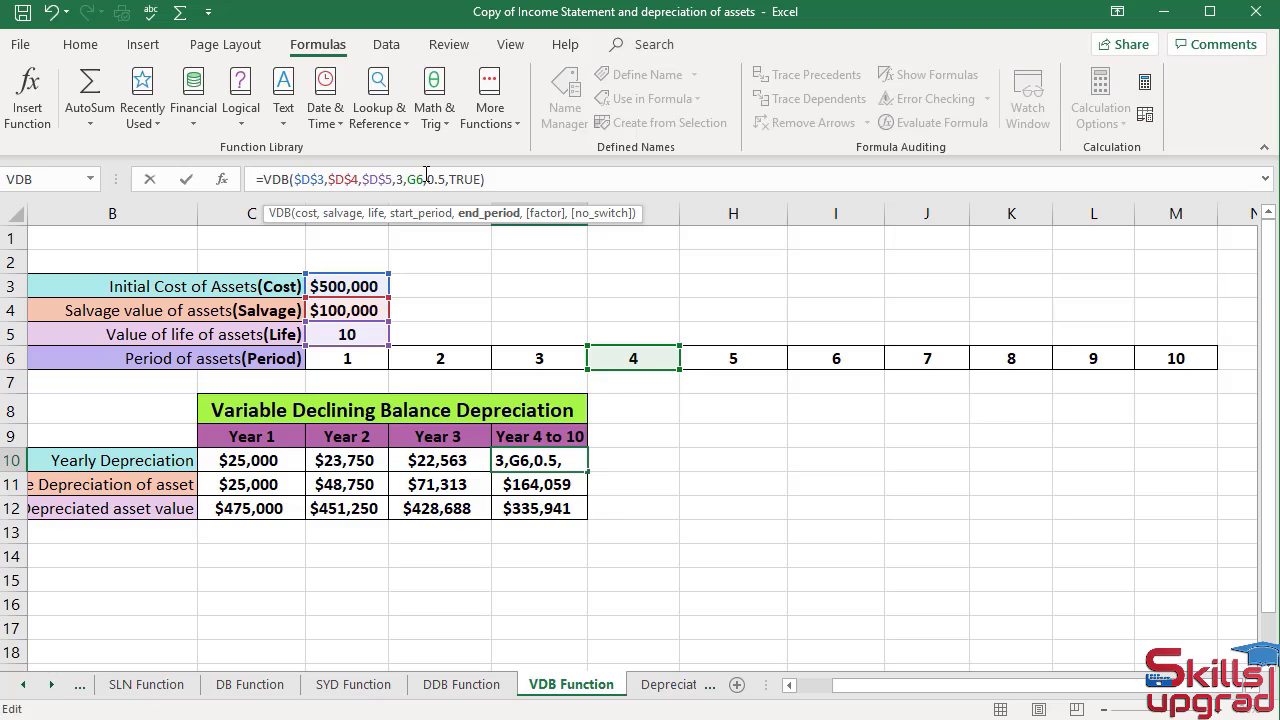
{"action": "key", "text": "BackSpace"}
{"action": "key", "text": "BackSpace"}
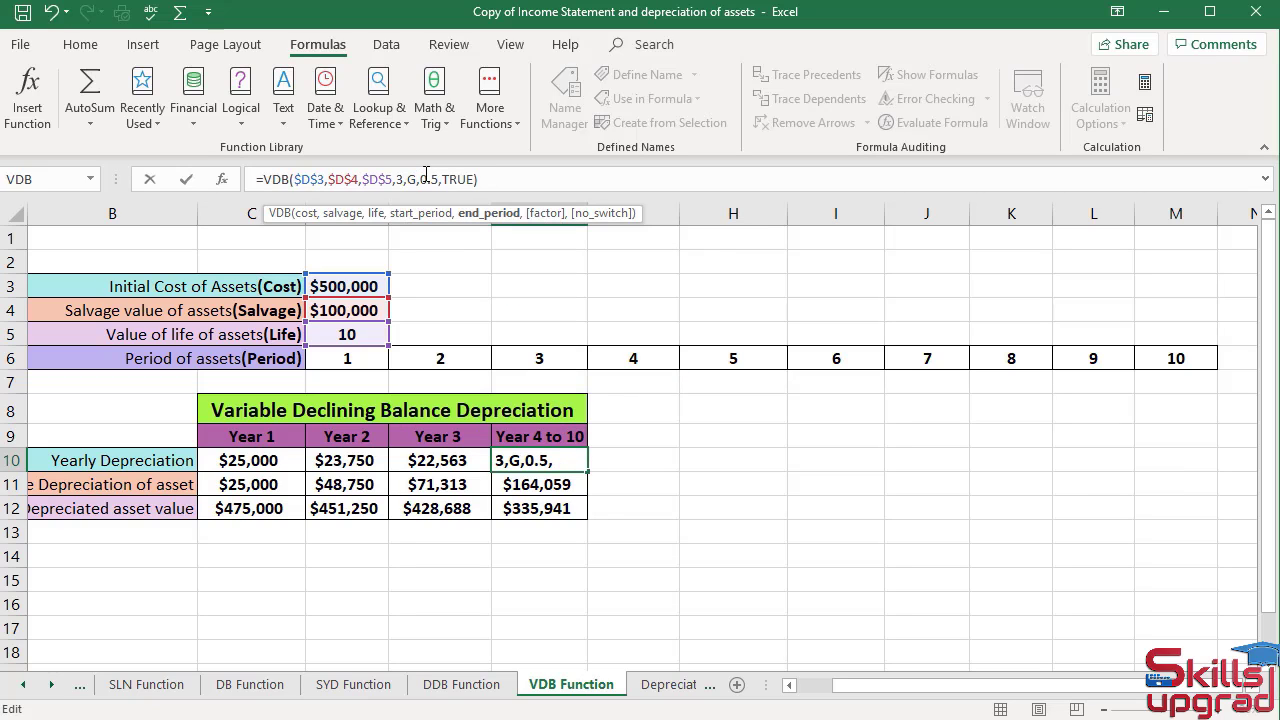
{"action": "left_click", "coordinate": [1182, 350]}
{"action": "key", "text": "Return"}
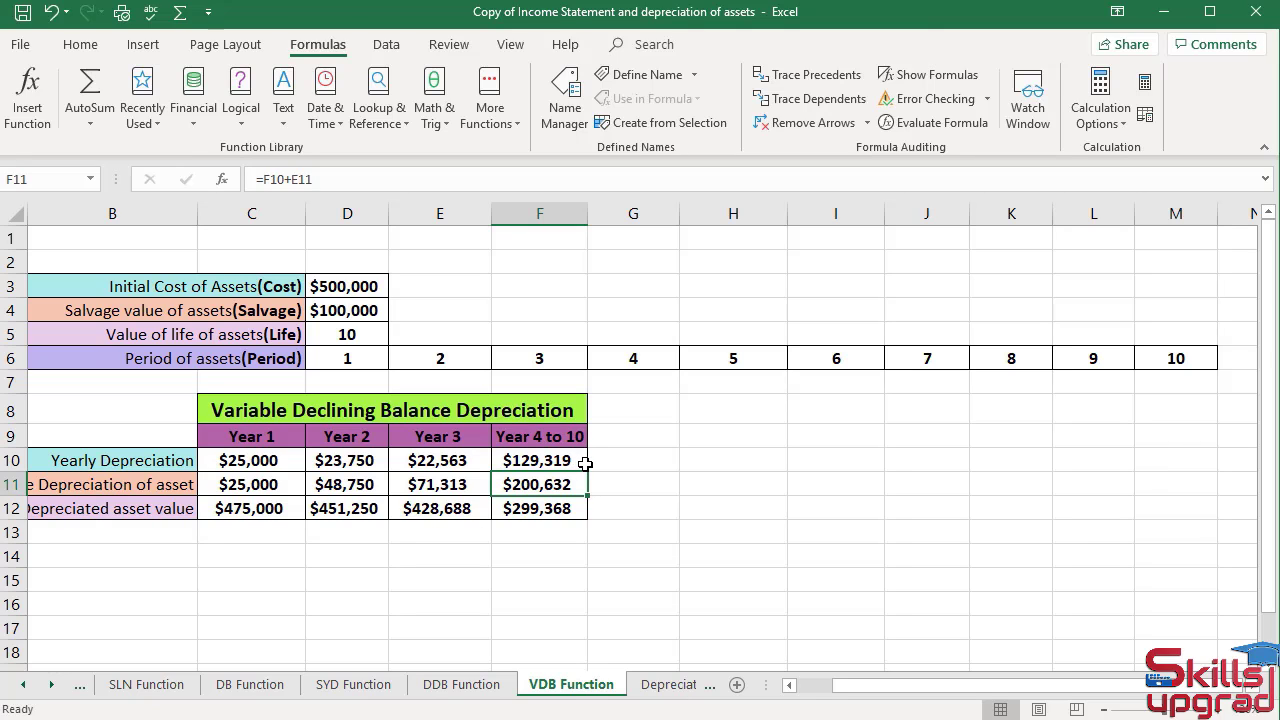
Sum the Year 4 to Year 10 yearly depreciation (F10:L10) in cell F15 of the DDB Function sheet, and return to the VDB Function sheet.
{"action": "left_click", "coordinate": [484, 686]}
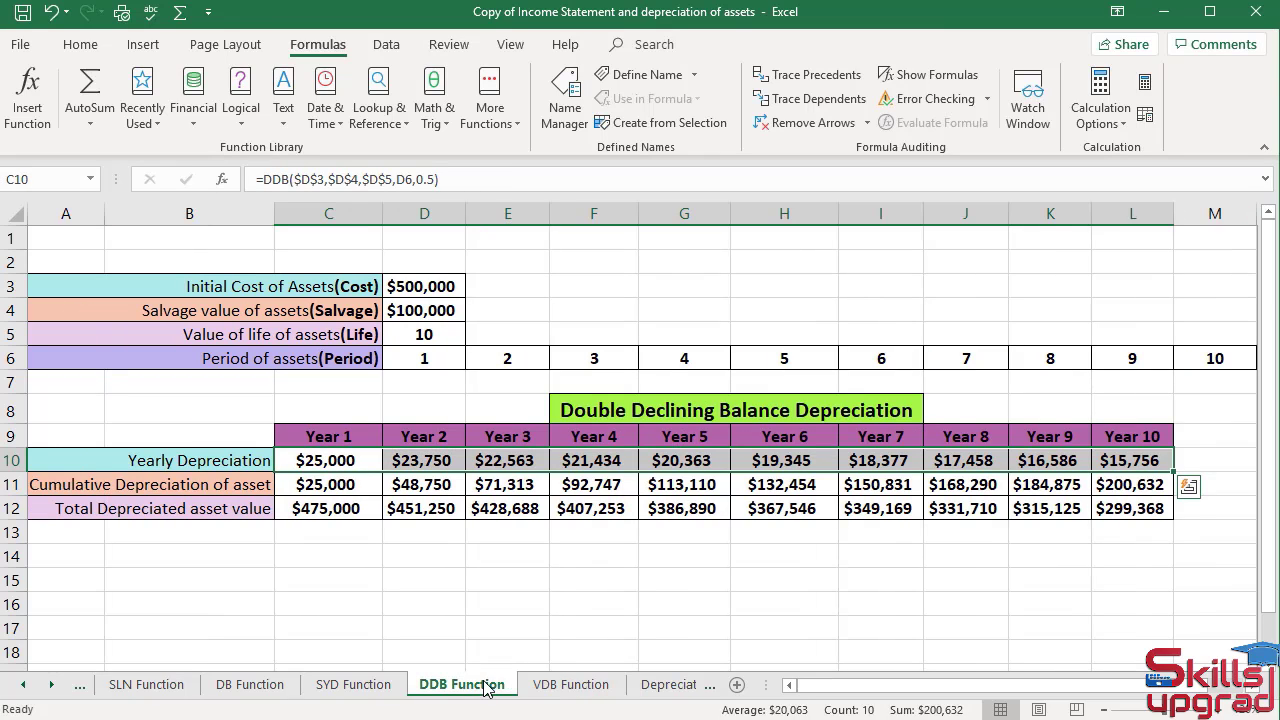
{"action": "left_click", "coordinate": [599, 577]}
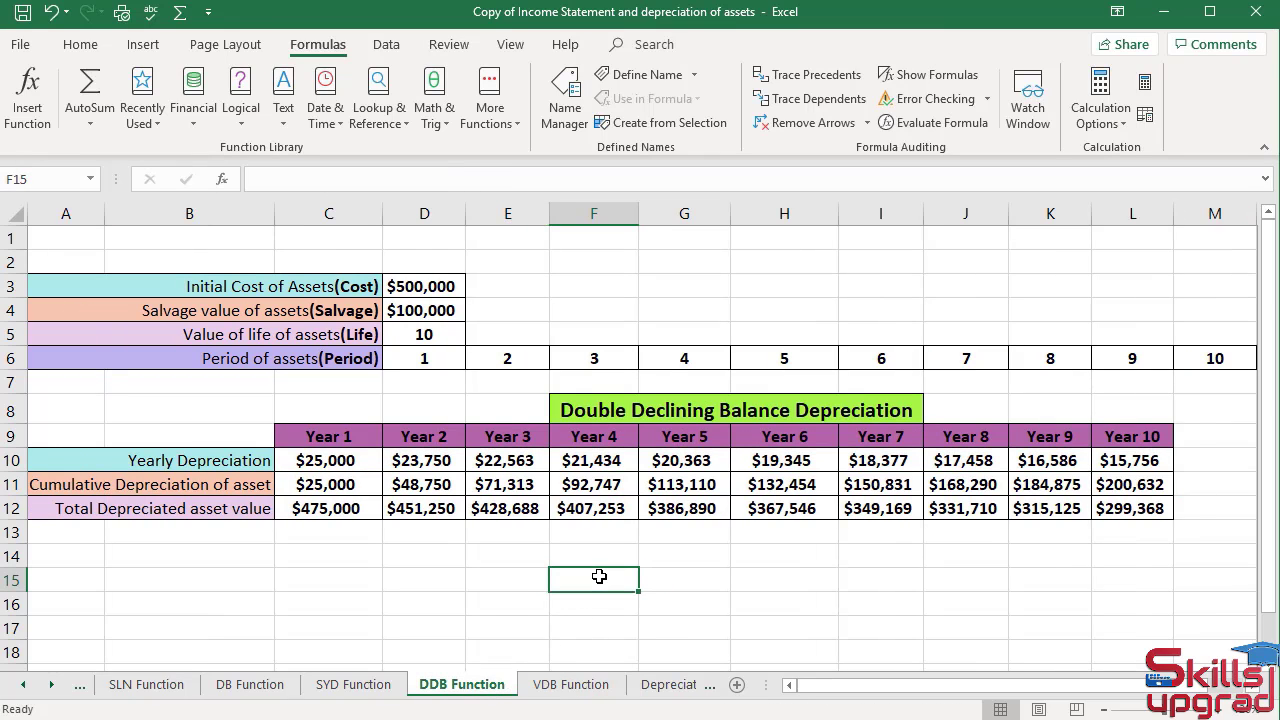
{"action": "type", "text": "="}
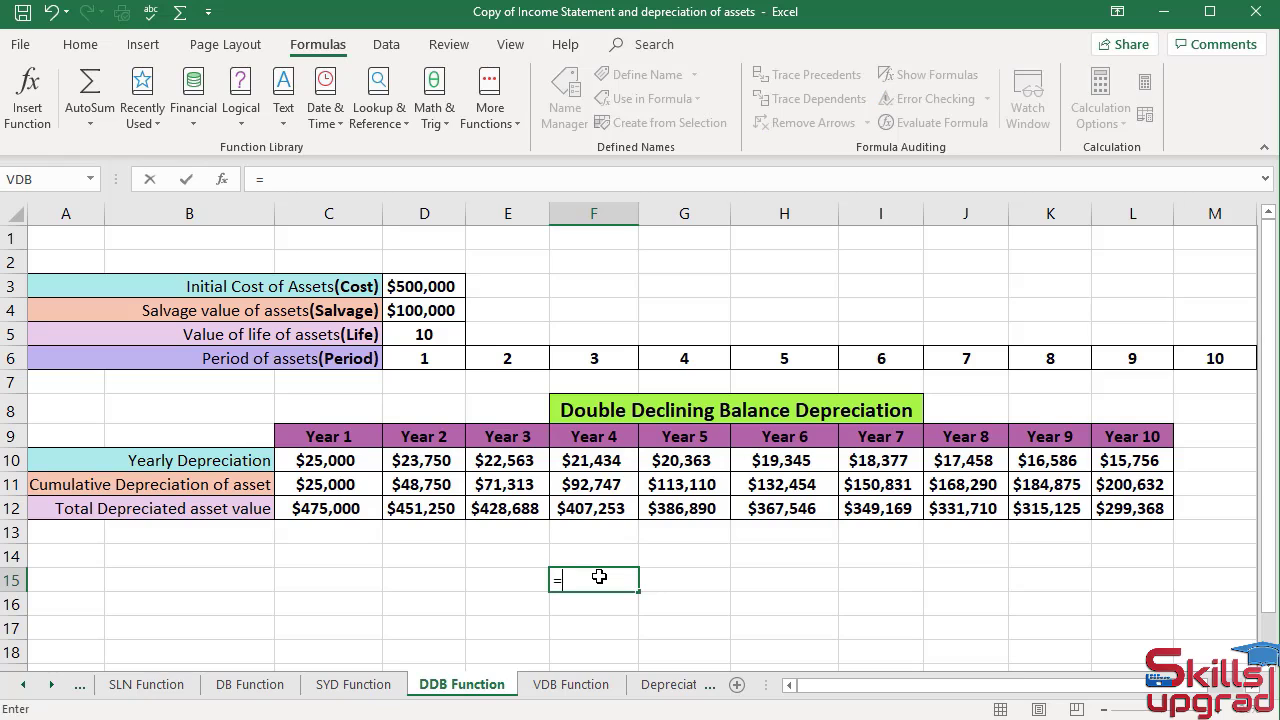
{"action": "type", "text": "s"}
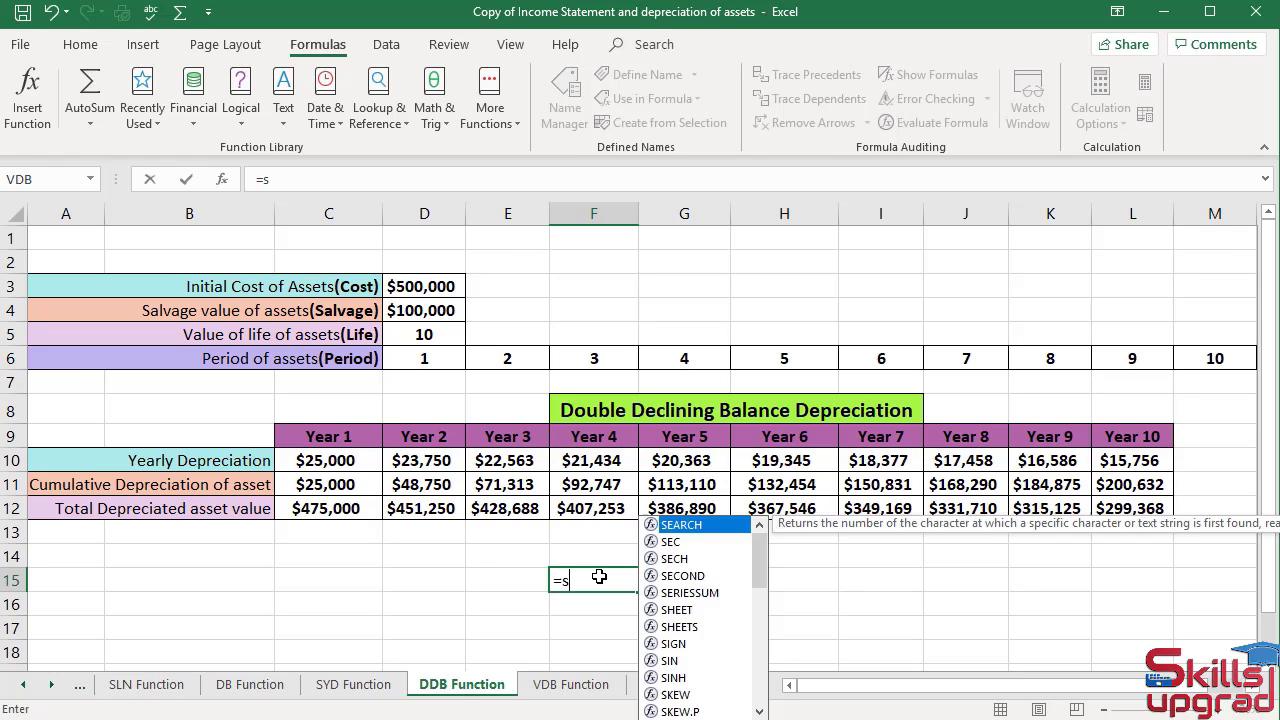
{"action": "type", "text": "um("}
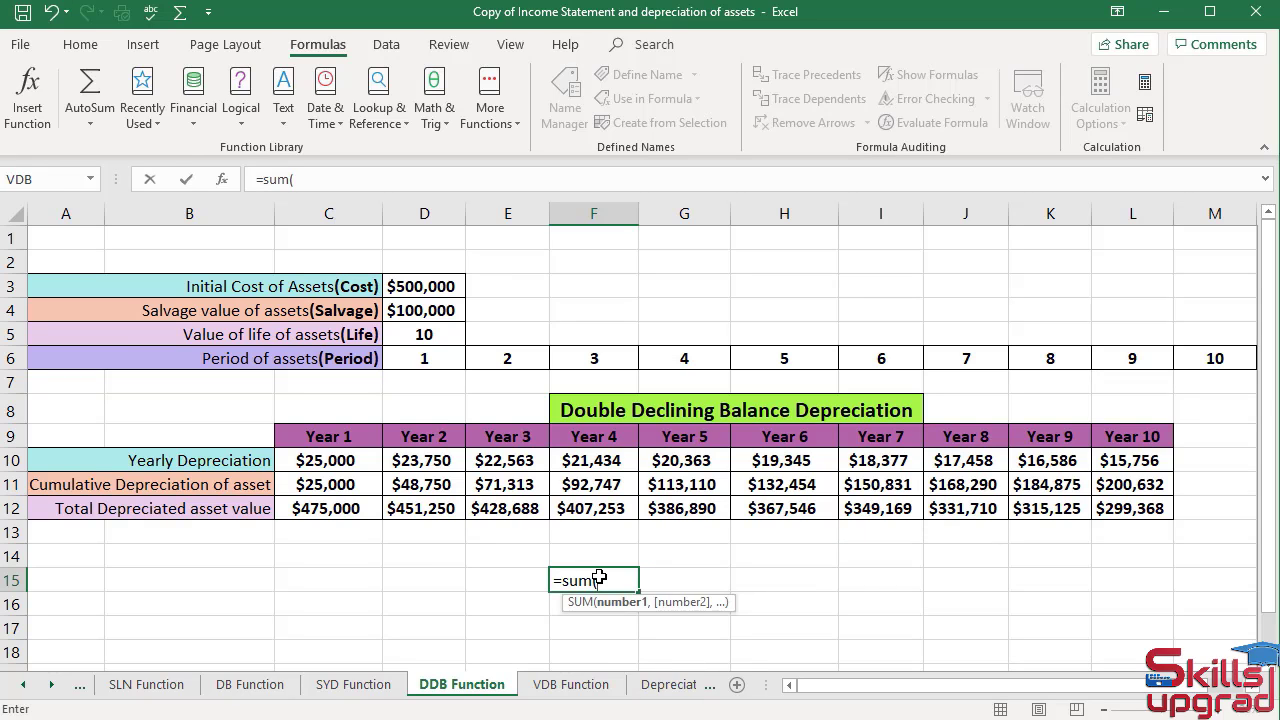
{"action": "left_click_drag", "start_coordinate": [591, 463], "coordinate": [1129, 464]}
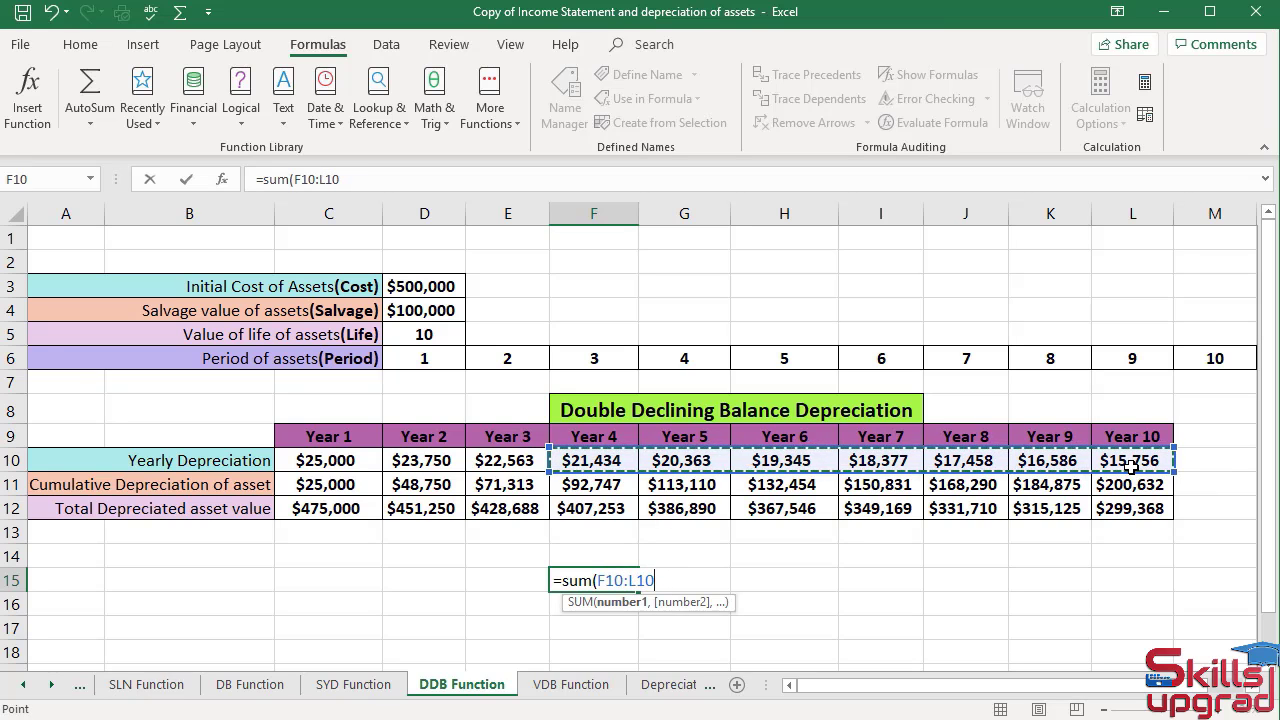
{"action": "type", "text": ")"}
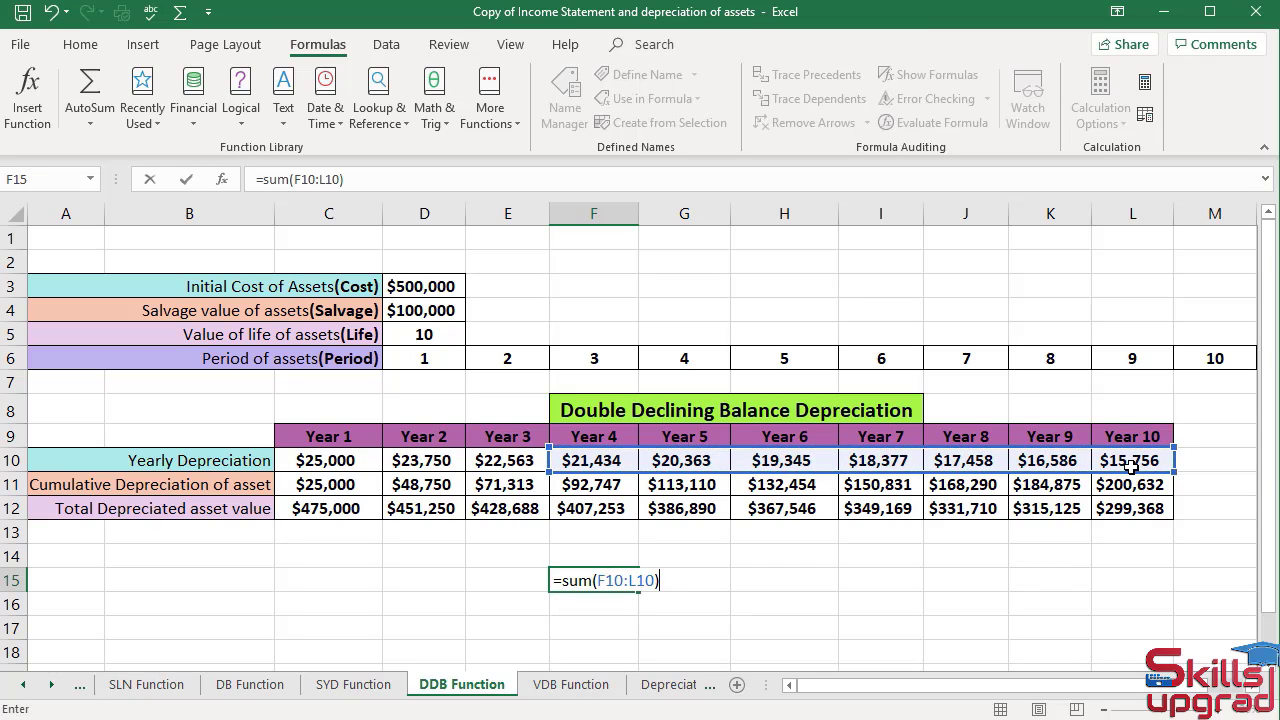
{"action": "key", "text": "Return"}
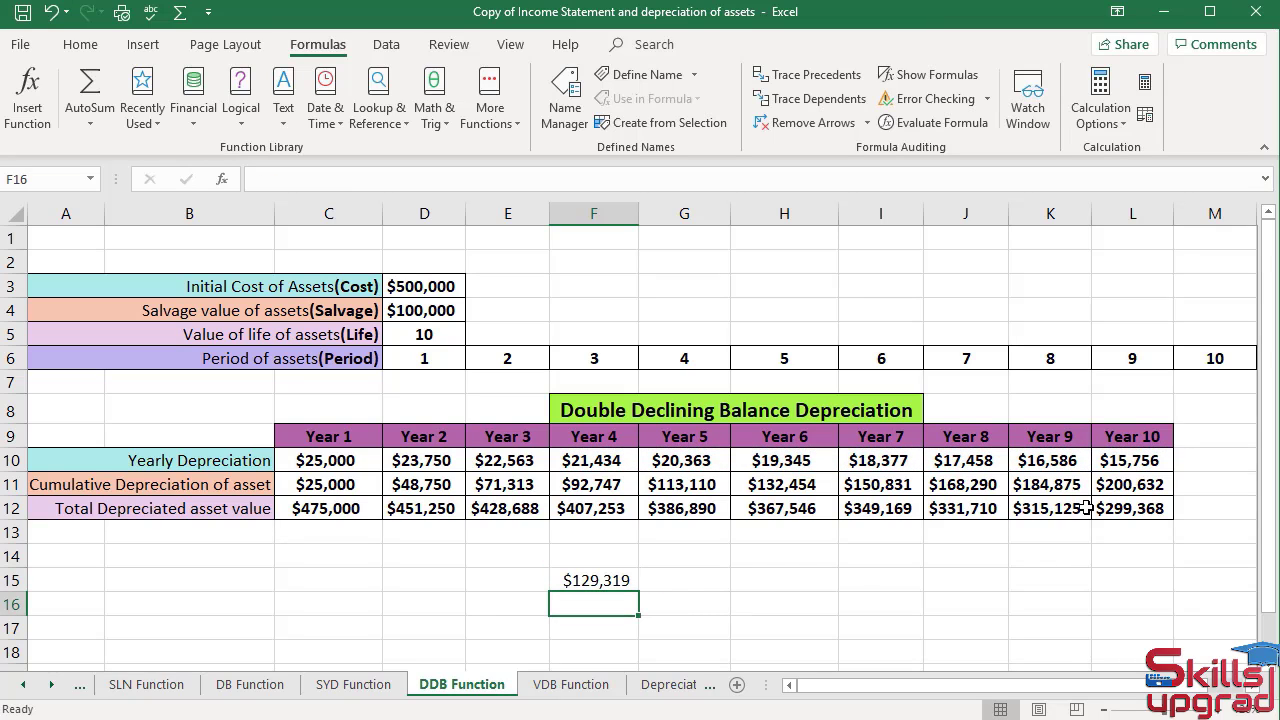
{"action": "left_click", "coordinate": [571, 690]}
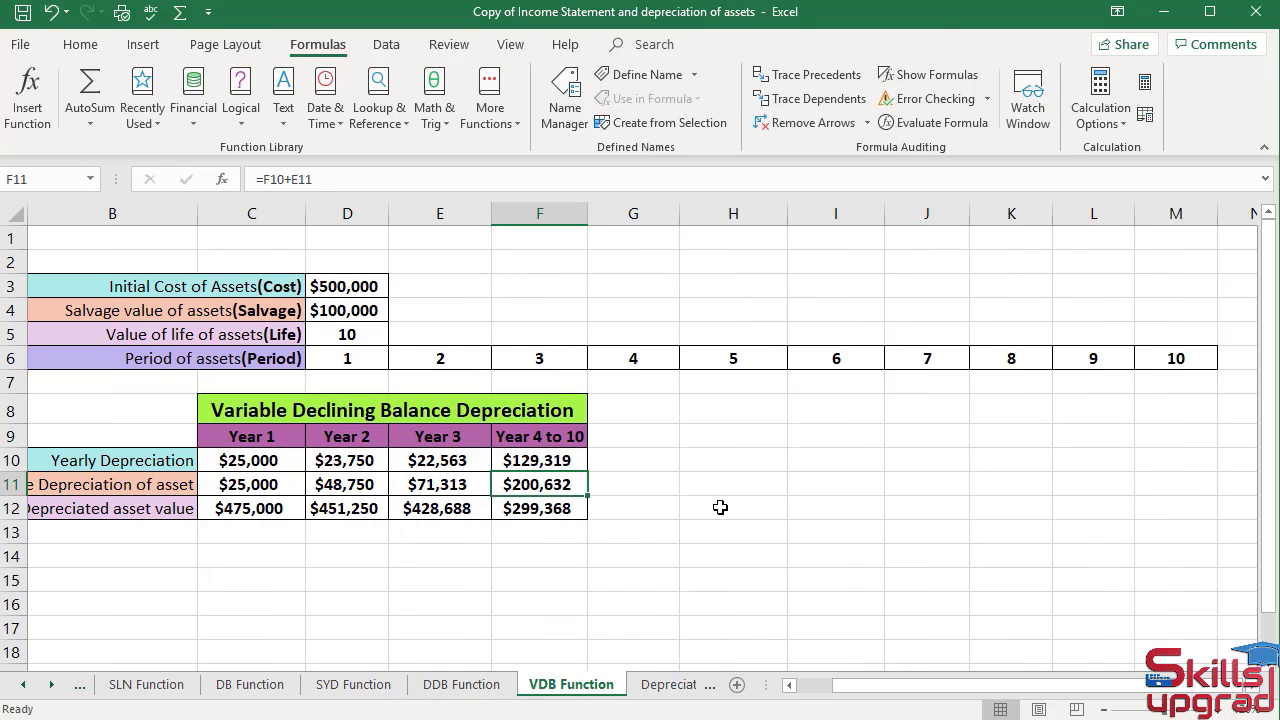